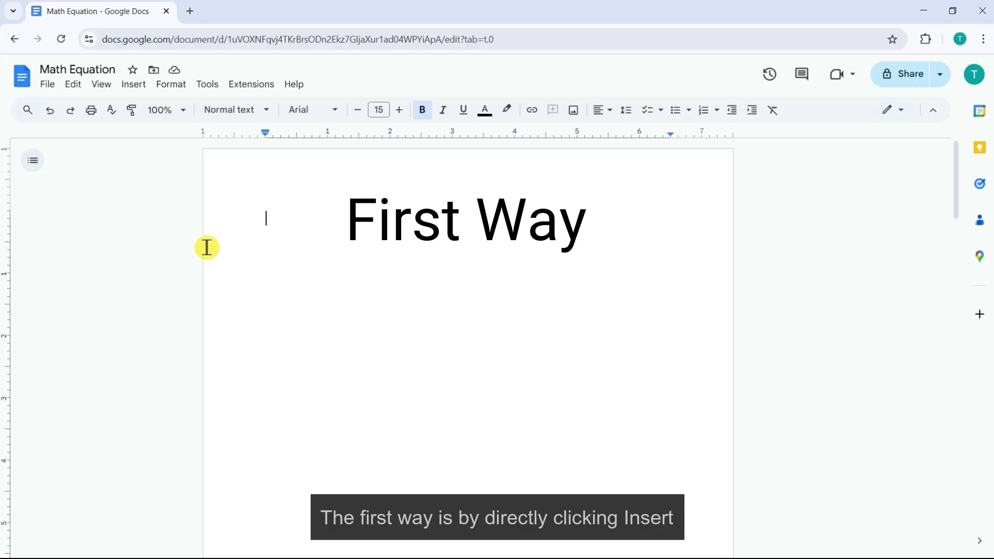
Insert two 1 + 1 = 2 equations, first from the Insert menu, then with Alt+I, E.
{"action": "left_click", "coordinate": [133, 84]}
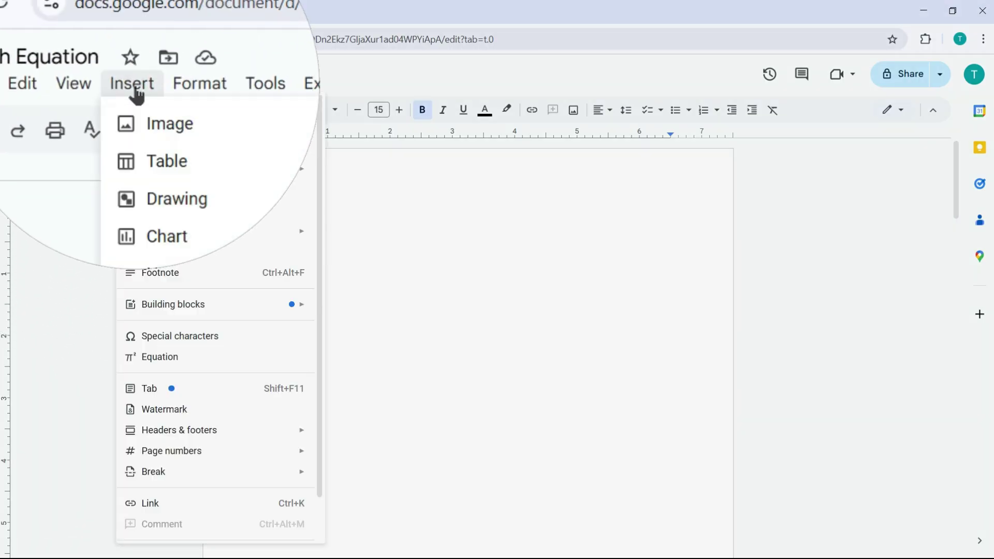
{"action": "left_click", "coordinate": [154, 363]}
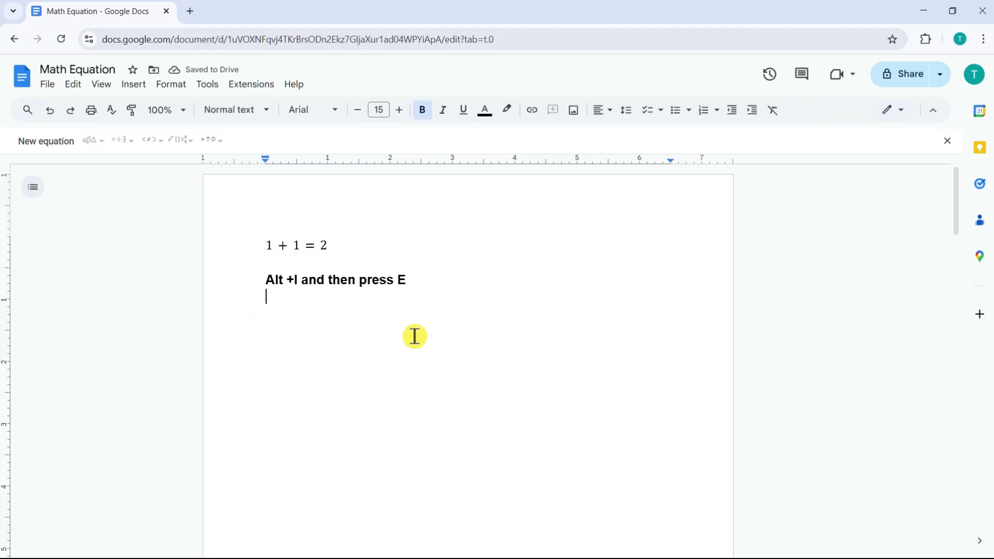
{"action": "key", "text": "alt+i"}
{"action": "type", "text": "e"}
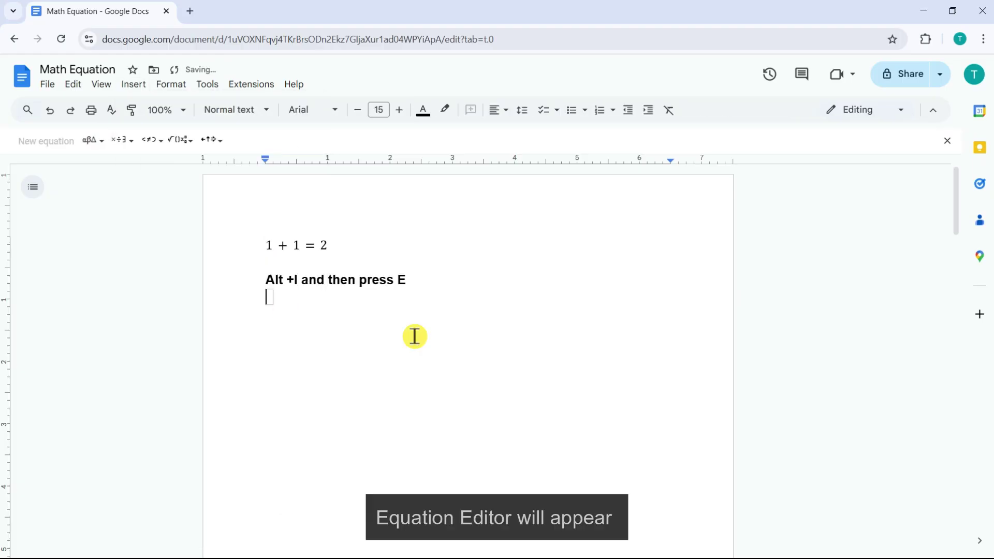
{"action": "type", "text": "1+1=2"}
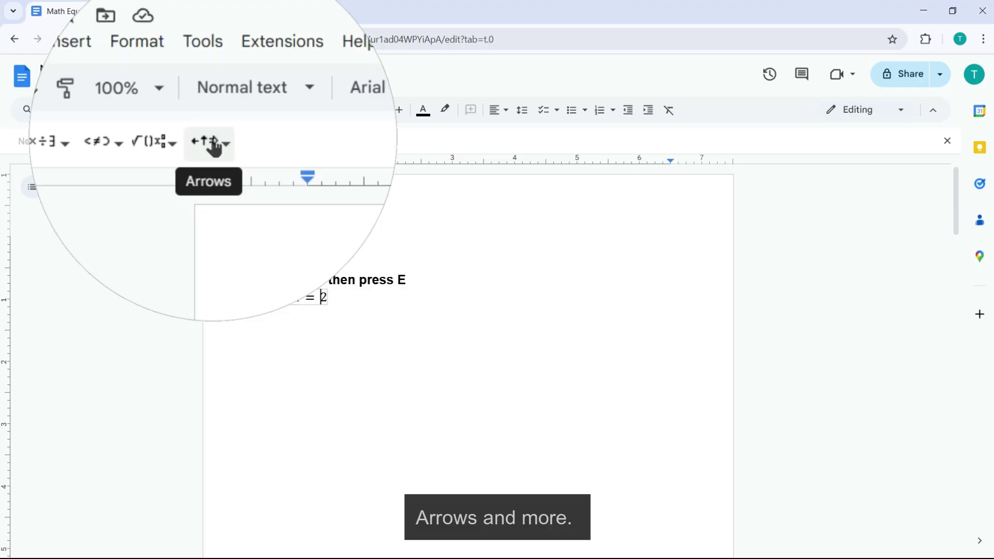
{"action": "key", "text": "Return"}
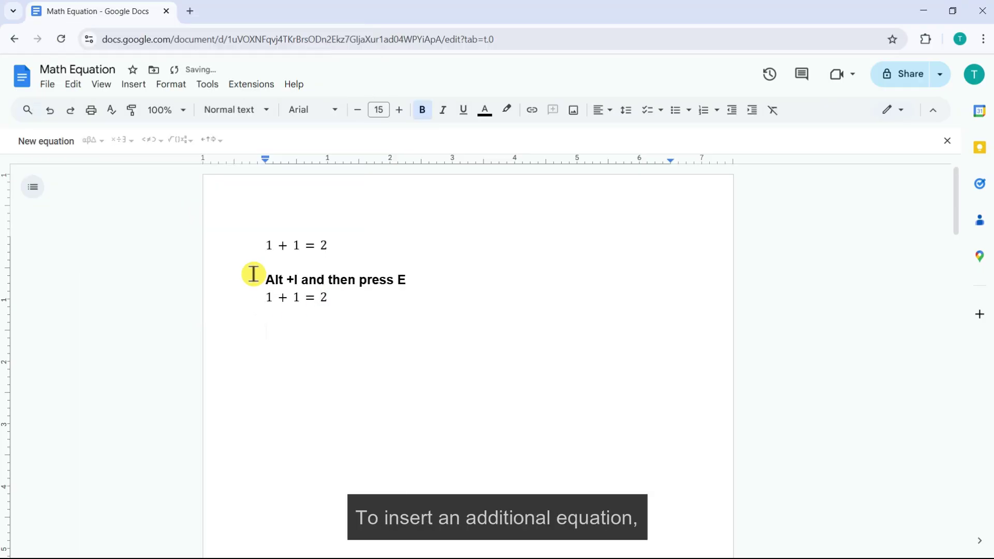
Start a new equation x = with a fraction holding −b ± and a square root.
{"action": "left_click", "coordinate": [62, 149]}
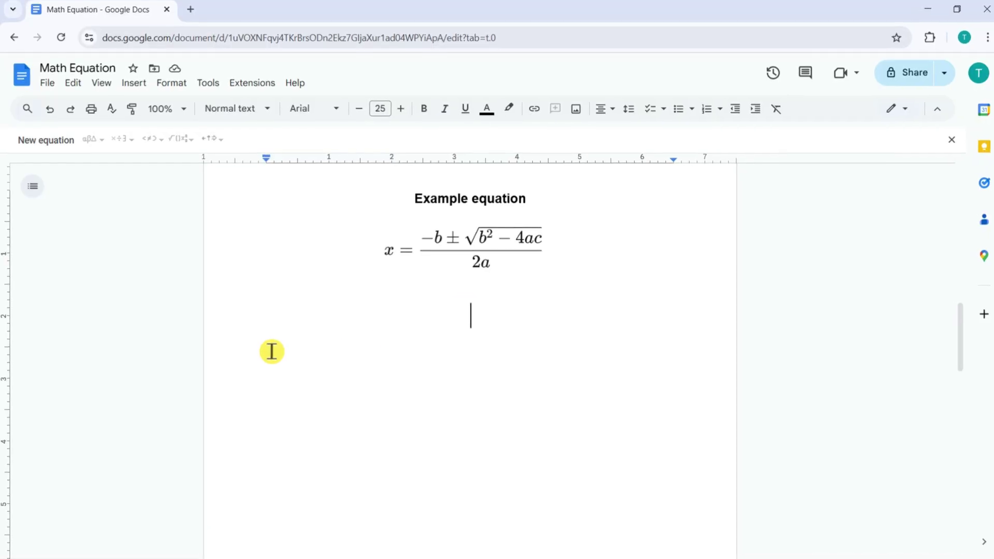
{"action": "left_click", "coordinate": [59, 147]}
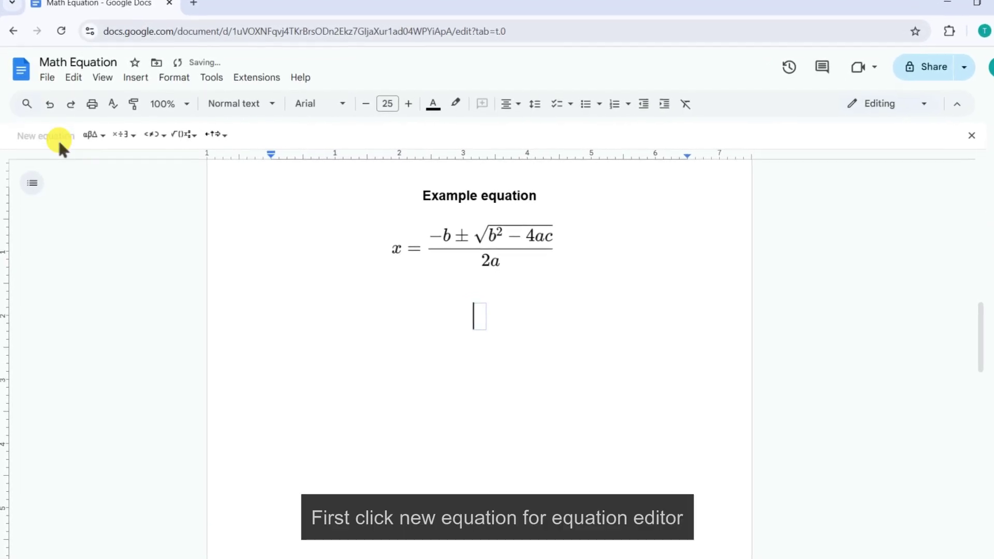
{"action": "type", "text": "x "}
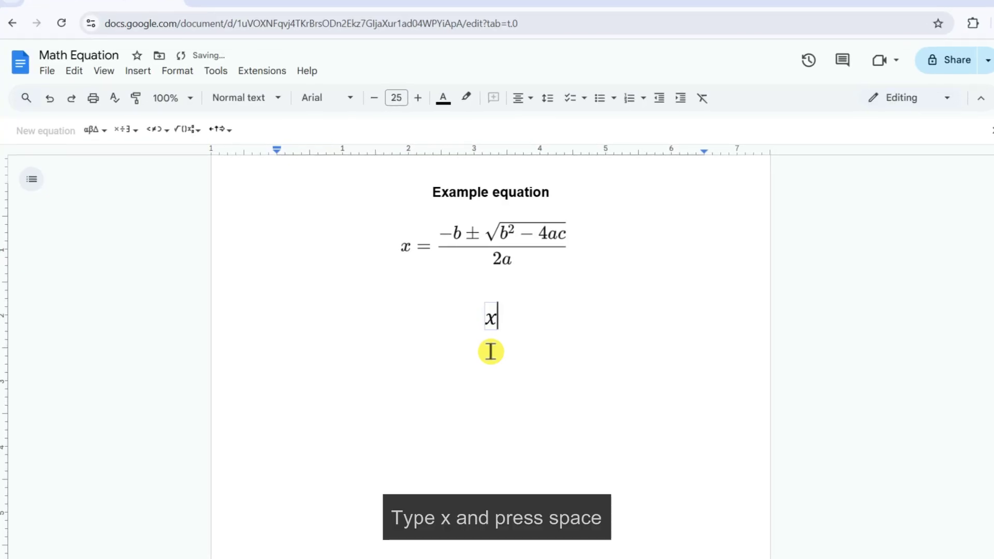
{"action": "type", "text": "="}
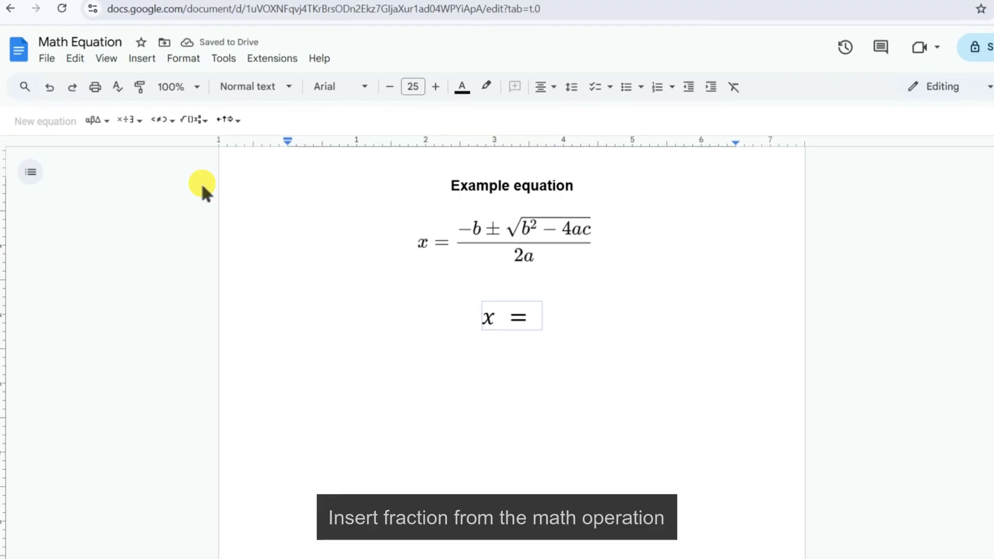
{"action": "left_click", "coordinate": [204, 122]}
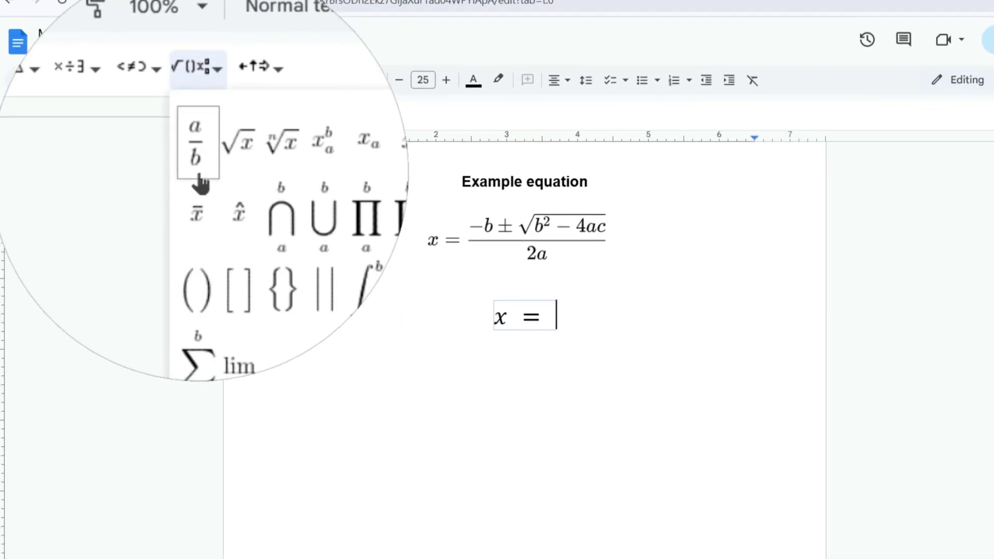
{"action": "left_click", "coordinate": [187, 190]}
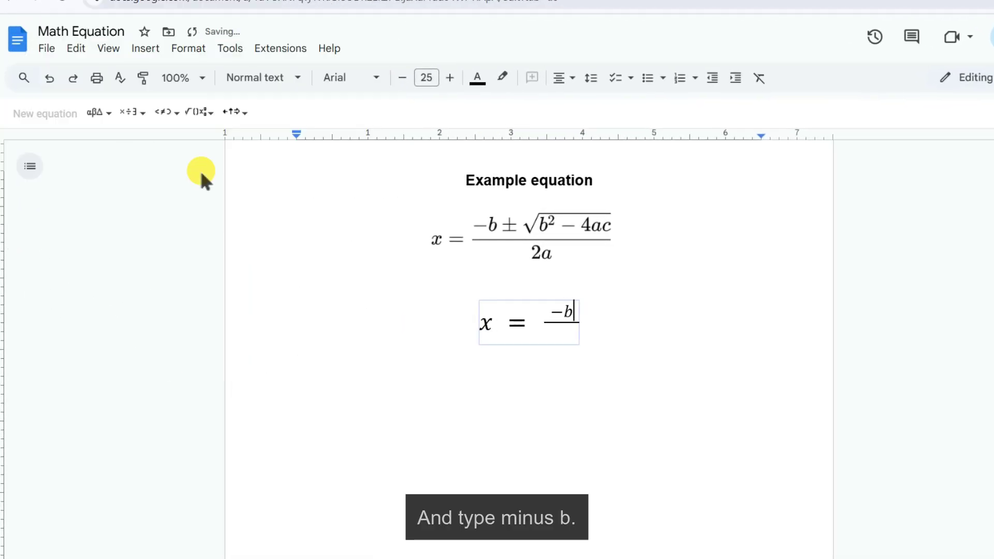
{"action": "left_click", "coordinate": [136, 118]}
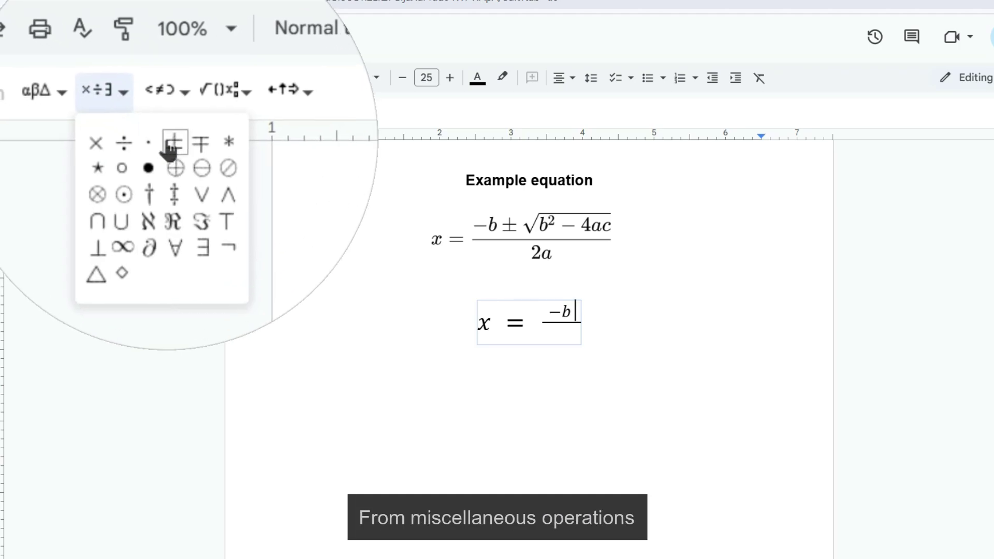
{"action": "left_click", "coordinate": [171, 144]}
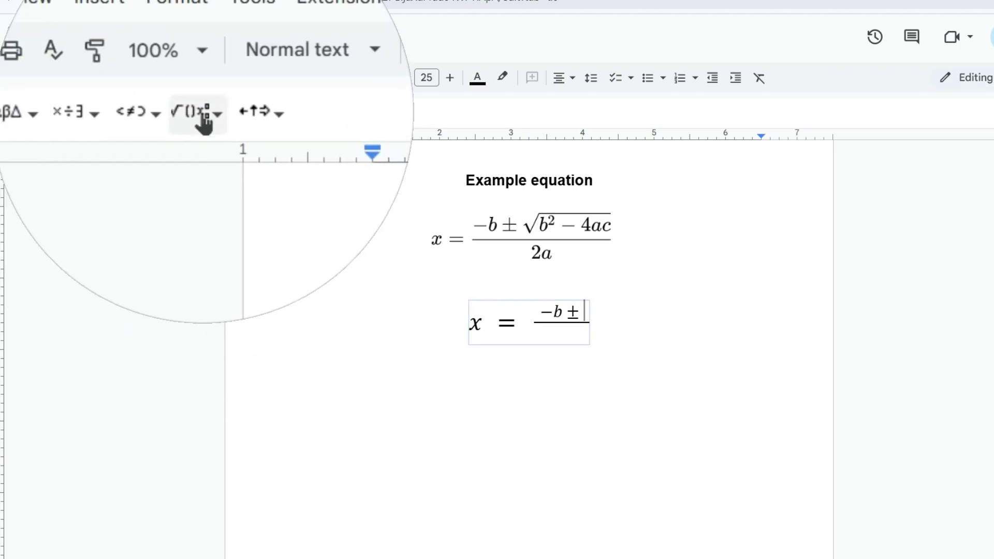
{"action": "left_click", "coordinate": [204, 118]}
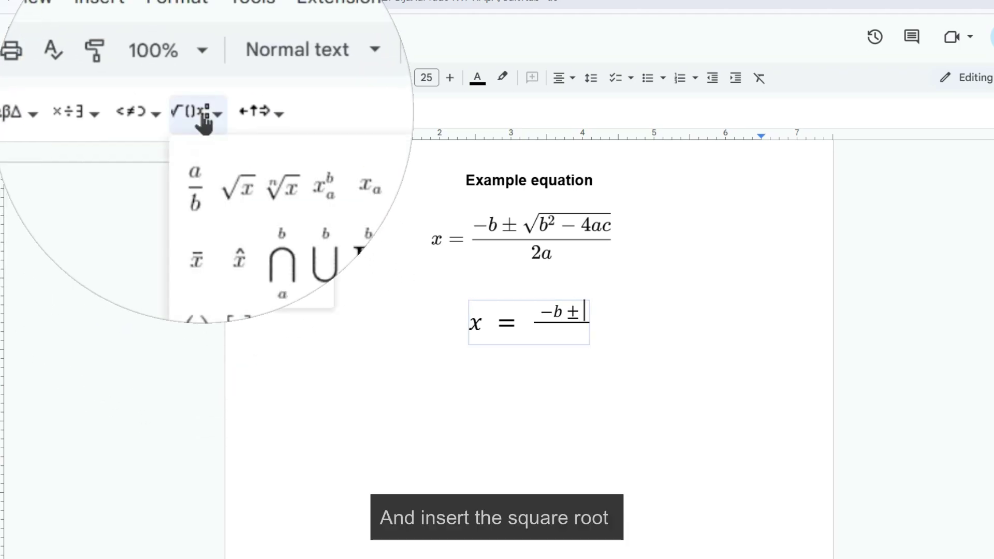
{"action": "left_click", "coordinate": [220, 171]}
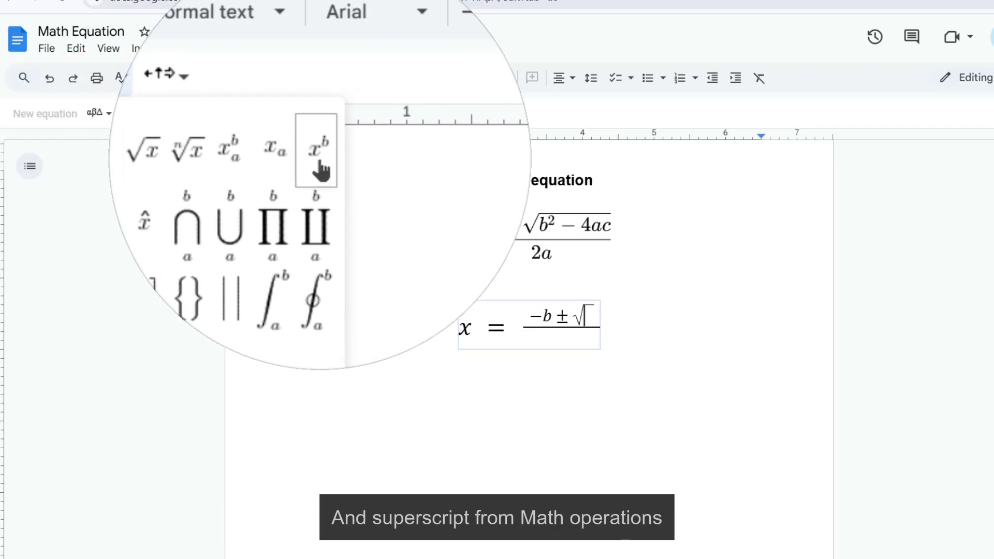
Fill the square root with b² − 4ac and the denominator with 2a.
{"action": "type", "text": "b"}
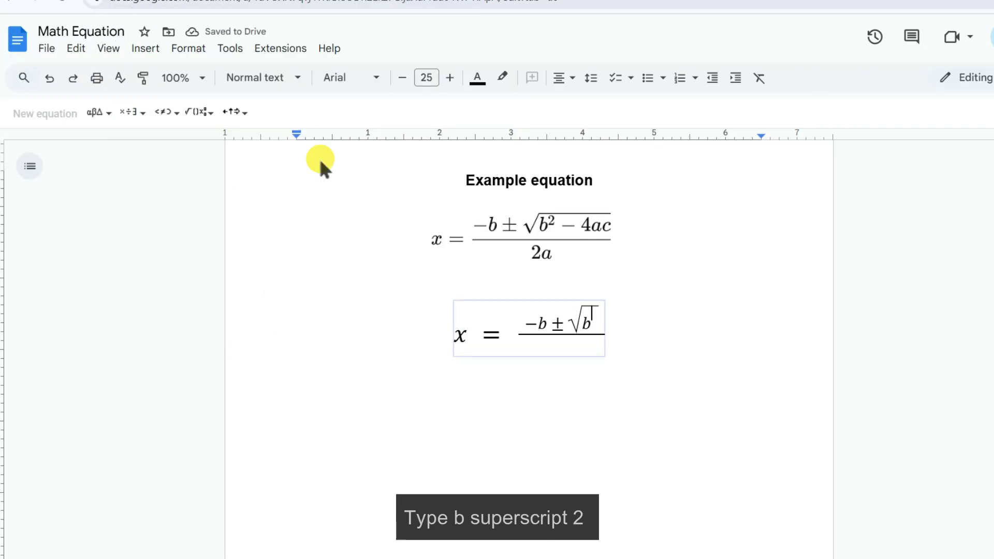
{"action": "type", "text": "2"}
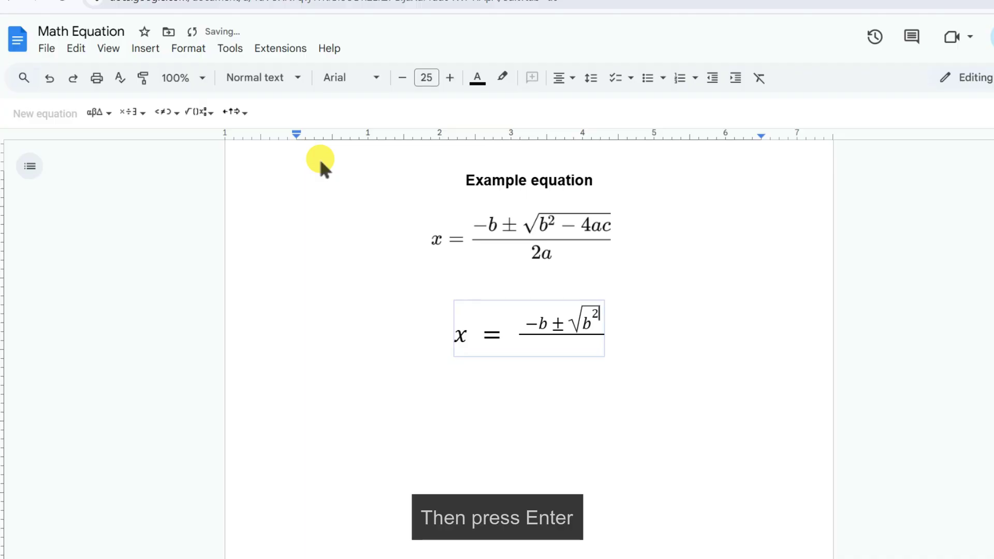
{"action": "key", "text": "Return"}
{"action": "type", "text": "-"}
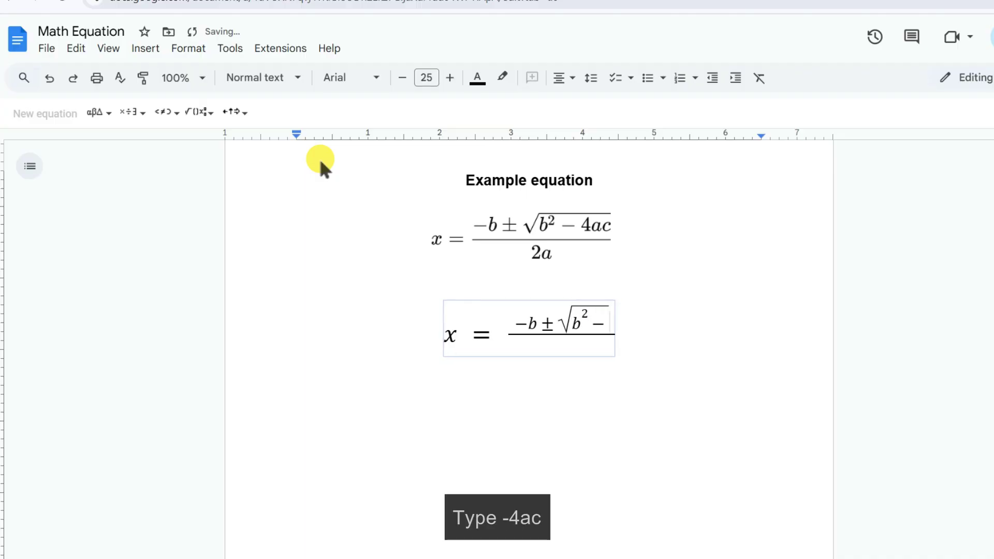
{"action": "type", "text": "4ac"}
{"action": "key", "text": "Right"}
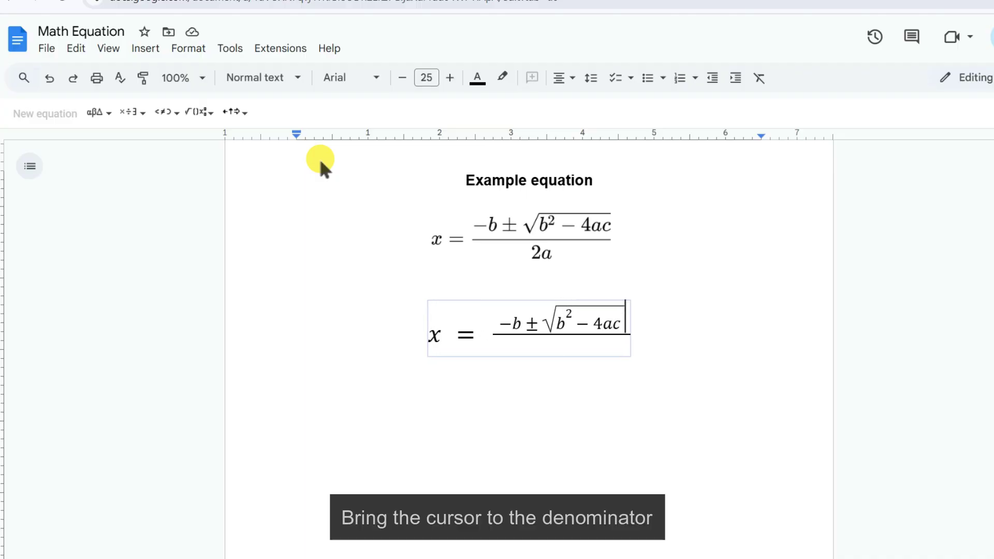
{"action": "key", "text": "Right"}
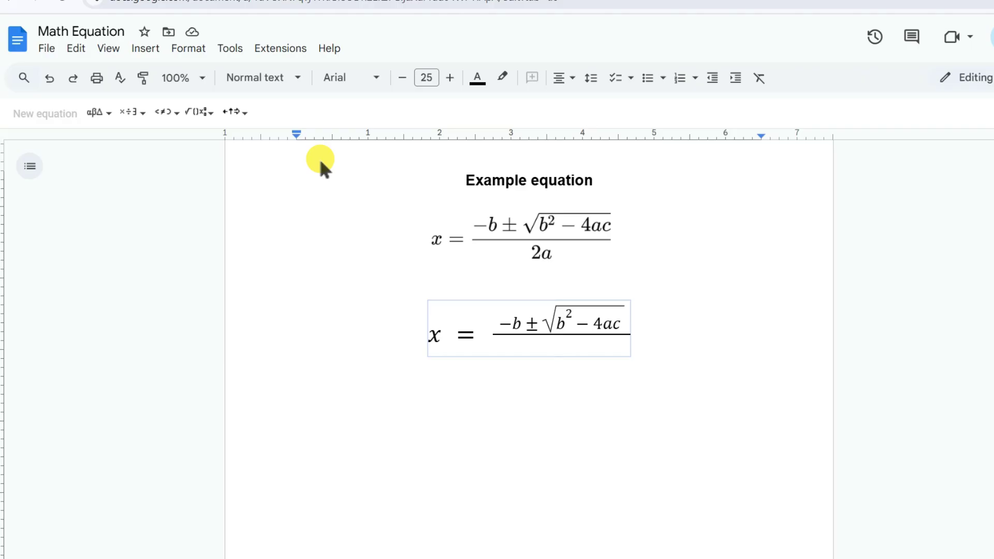
{"action": "type", "text": "2"}
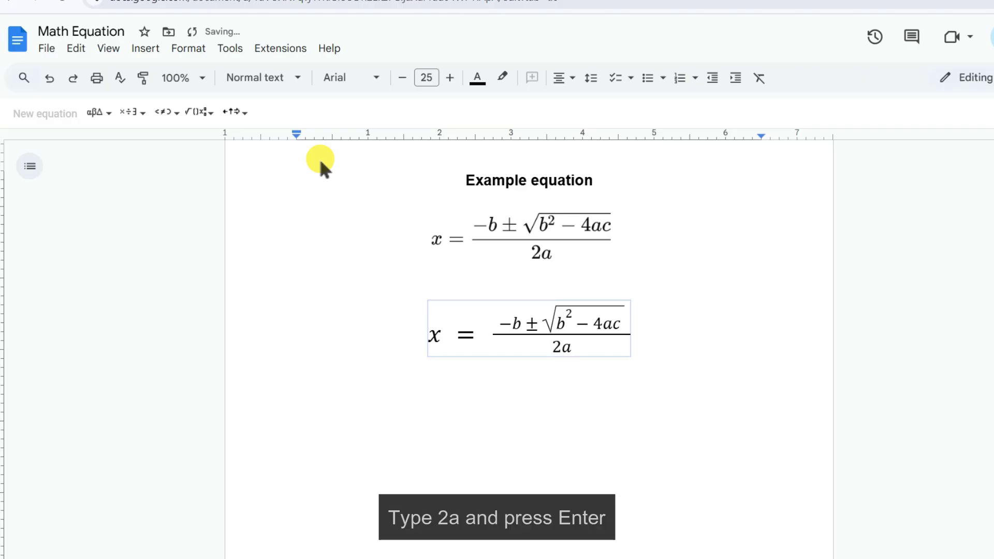
{"action": "type", "text": "a"}
{"action": "key", "text": "Return"}
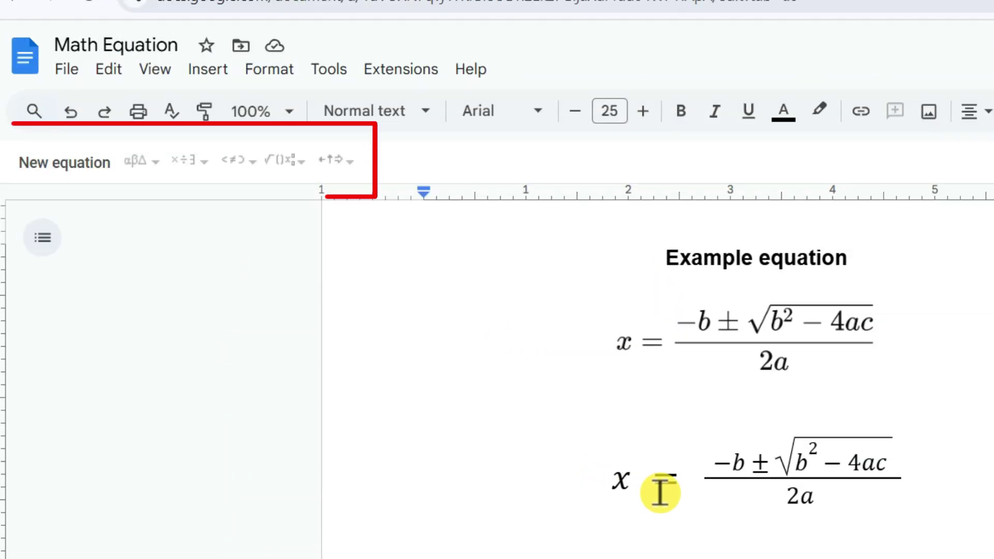
{"action": "left_click", "coordinate": [660, 491]}
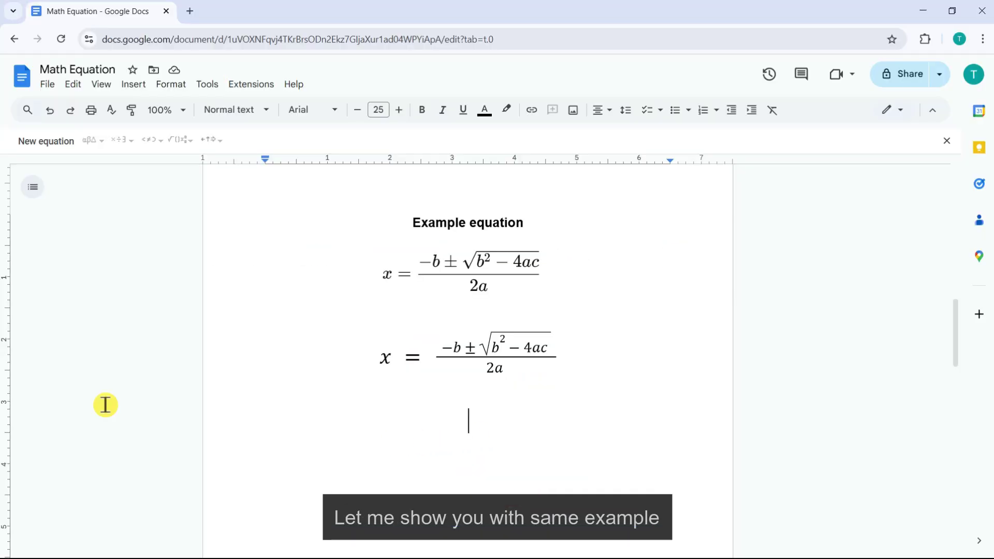
Type the third formula's numerator −b ± √(b² − 4ac) using the \frac, \pm and \sqrt commands.
{"action": "left_click", "coordinate": [67, 142]}
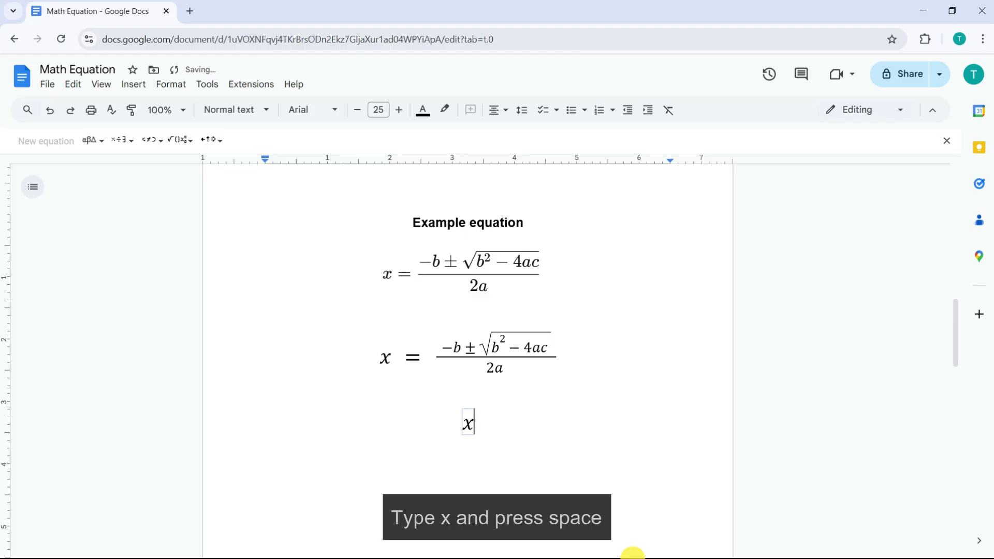
{"action": "type", "text": "x ="}
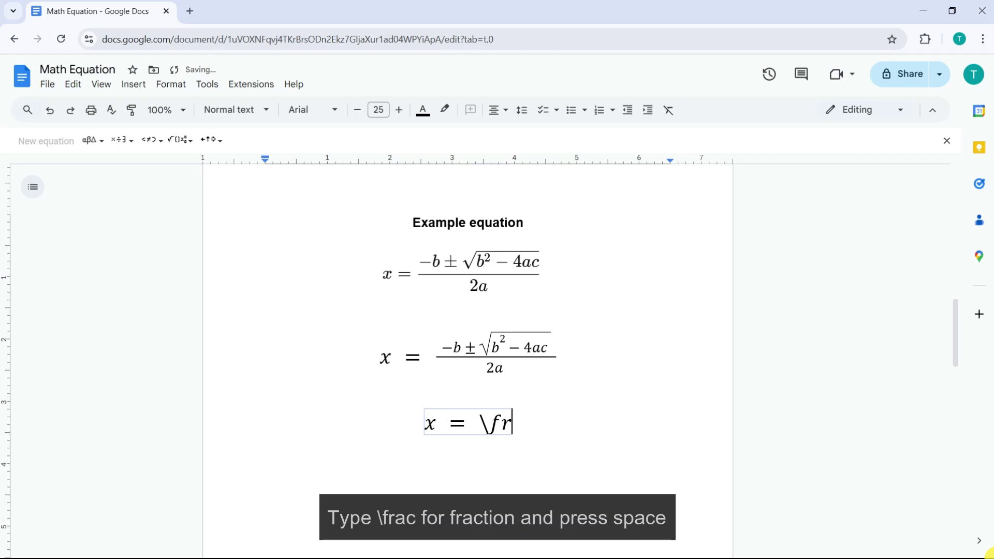
{"action": "type", "text": " \\frac"}
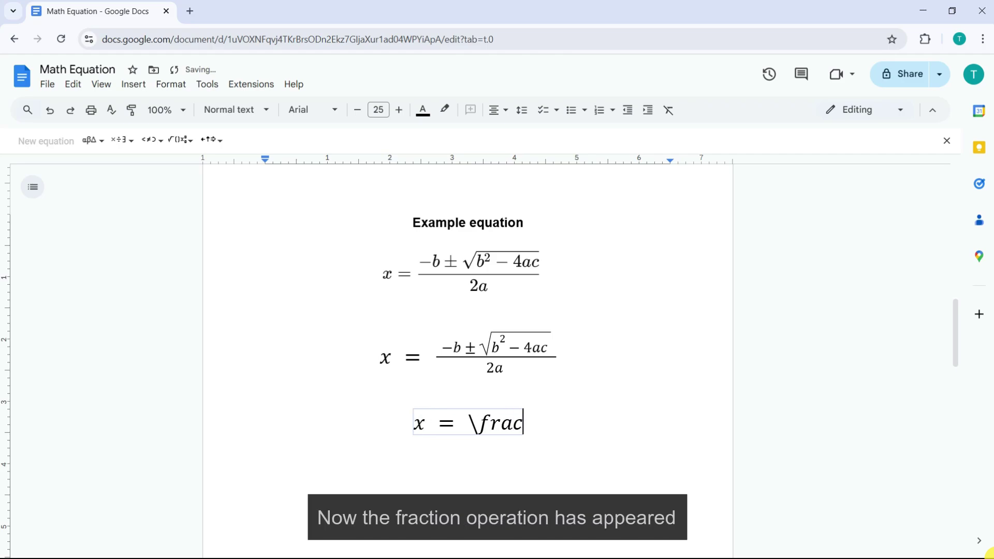
{"action": "key", "text": "space"}
{"action": "type", "text": "-"}
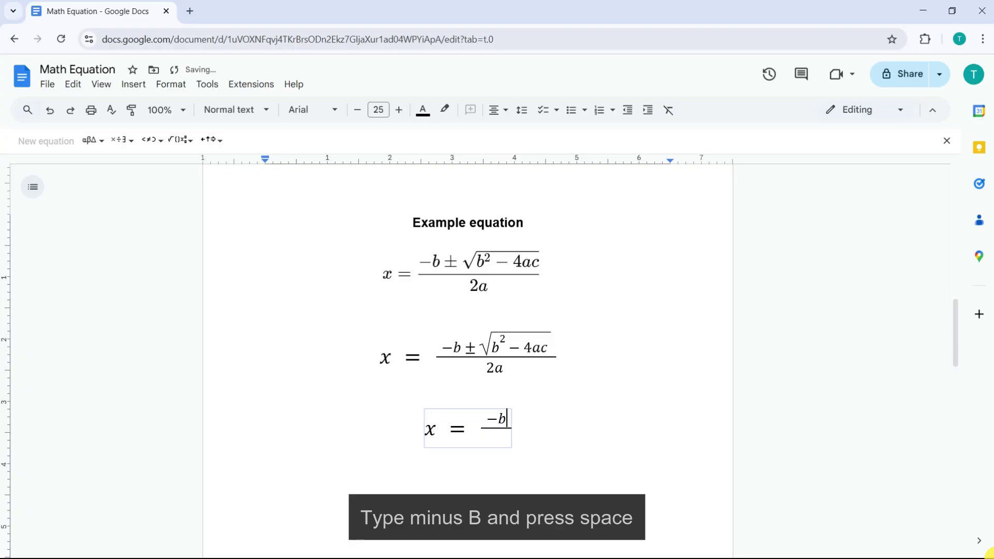
{"action": "type", "text": "b "}
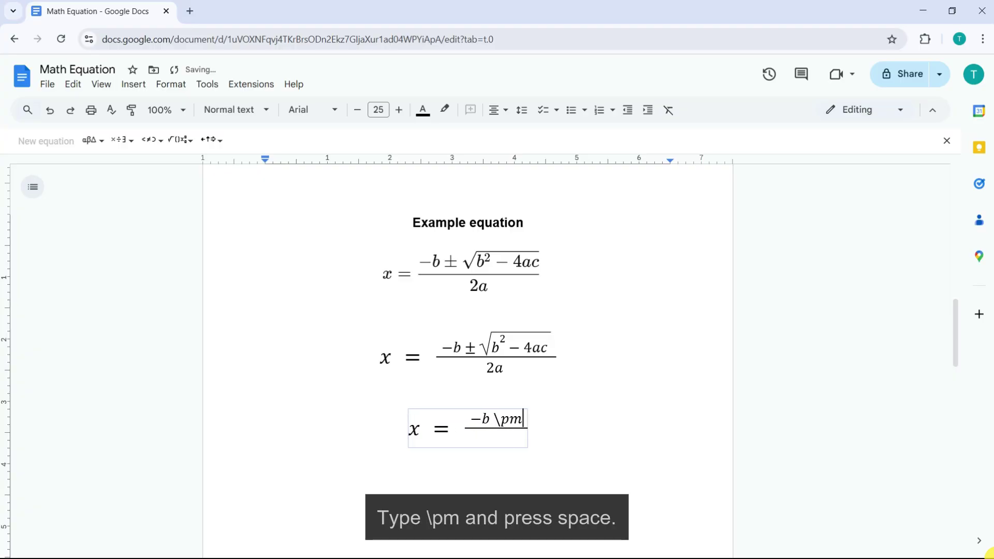
{"action": "type", "text": "\\pm"}
{"action": "key", "text": "space"}
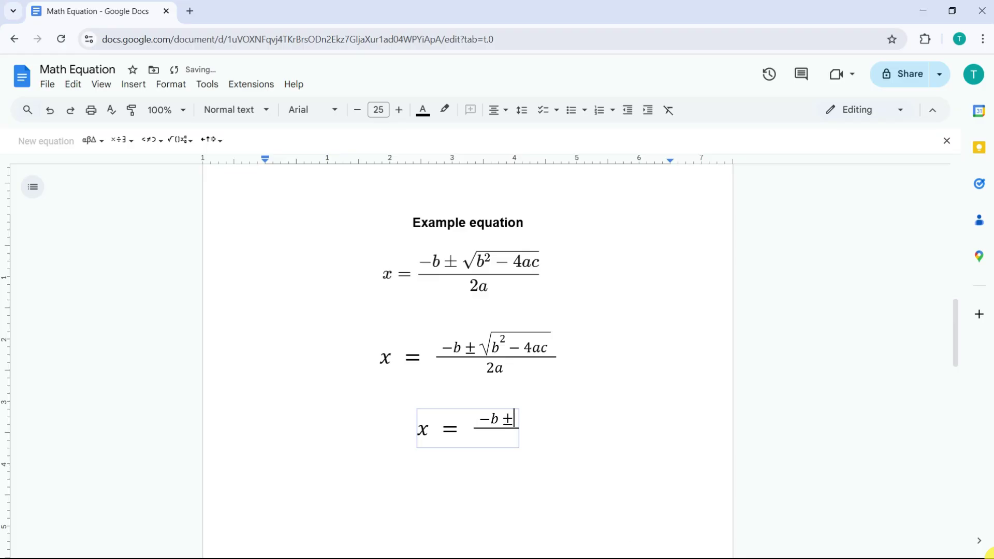
{"action": "type", "text": "\\sq"}
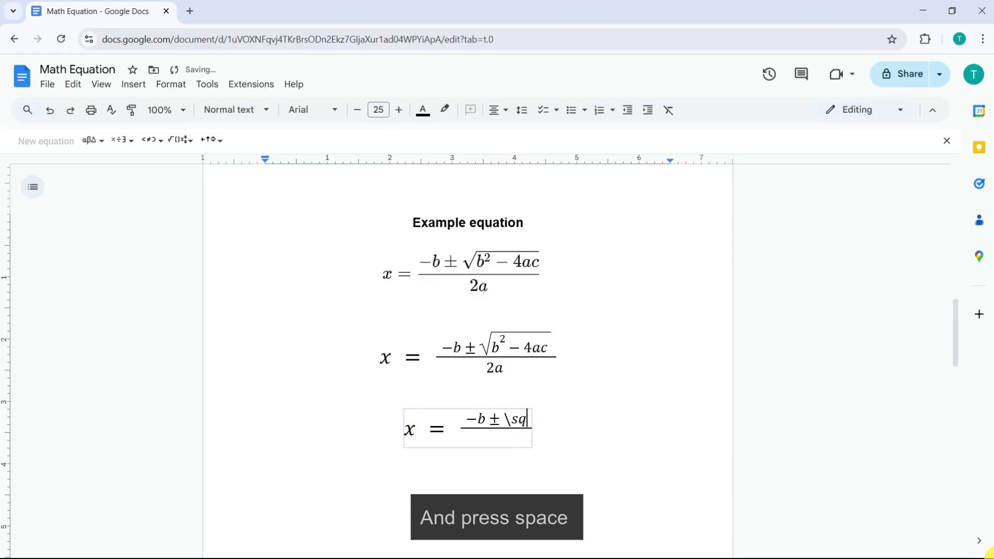
{"action": "type", "text": "rt"}
{"action": "key", "text": "space"}
{"action": "type", "text": "b"}
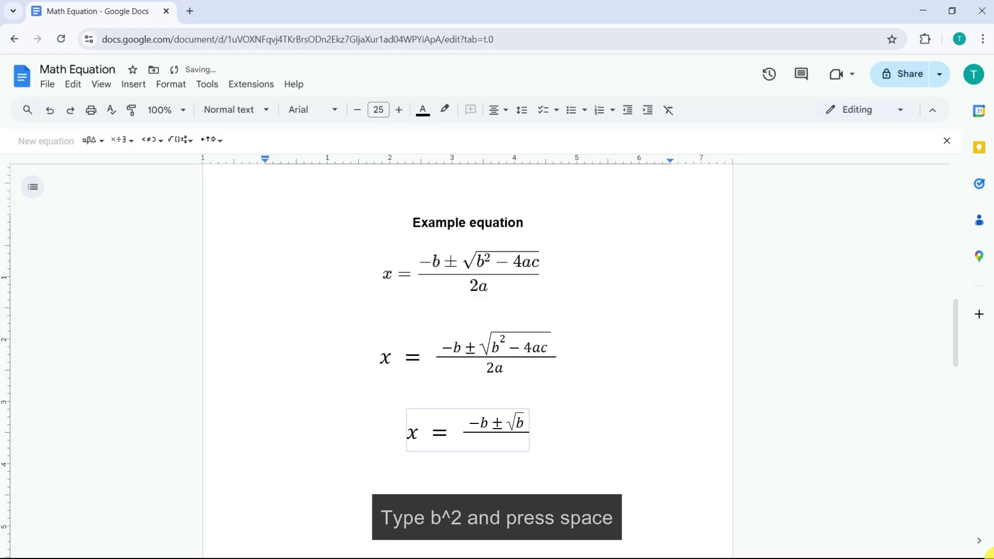
{"action": "type", "text": "^"}
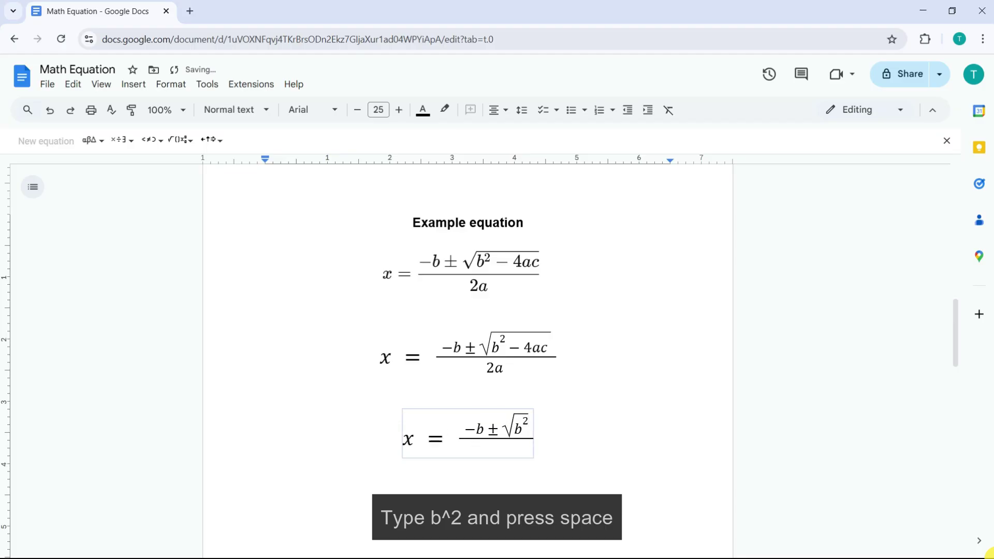
{"action": "type", "text": "2"}
{"action": "key", "text": "space"}
{"action": "type", "text": "-4"}
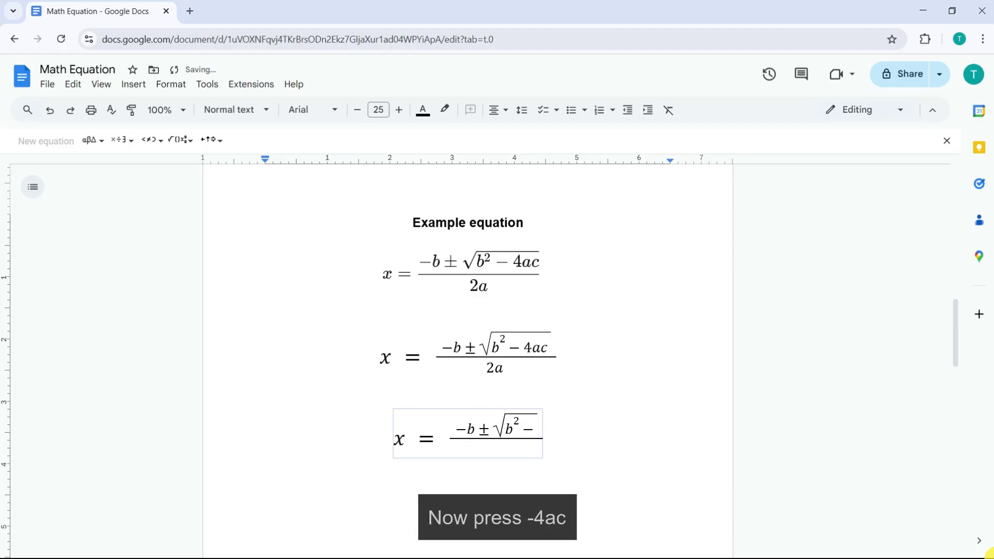
{"action": "type", "text": "ac"}
{"action": "key", "text": "Down"}
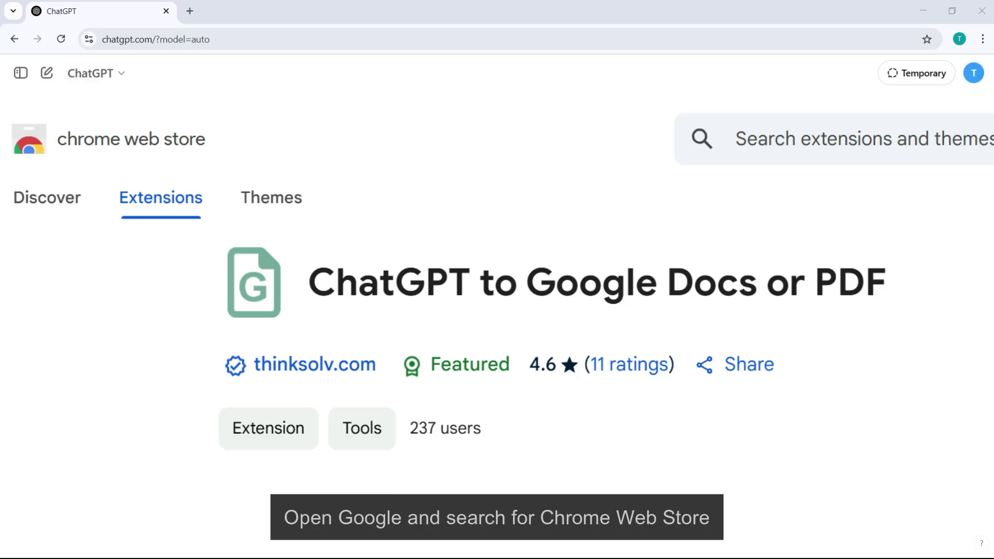
Open a new browser tab beside ChatGPT.
{"action": "left_click", "coordinate": [189, 10]}
Search Google for the Chrome Web Store and open it.
{"action": "left_click", "coordinate": [381, 250]}
{"action": "type", "text": "Chr"}
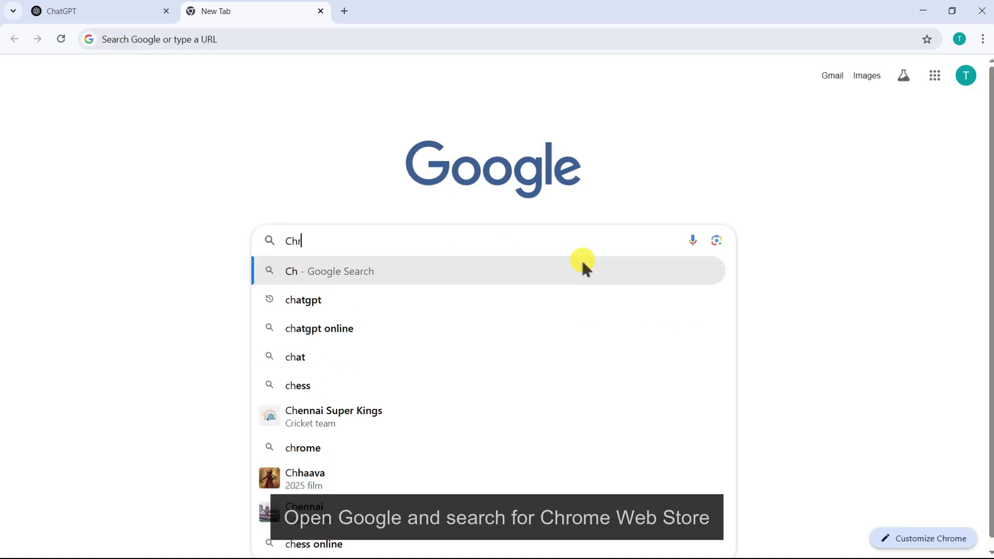
{"action": "type", "text": "ome webst"}
{"action": "key", "text": "Return"}
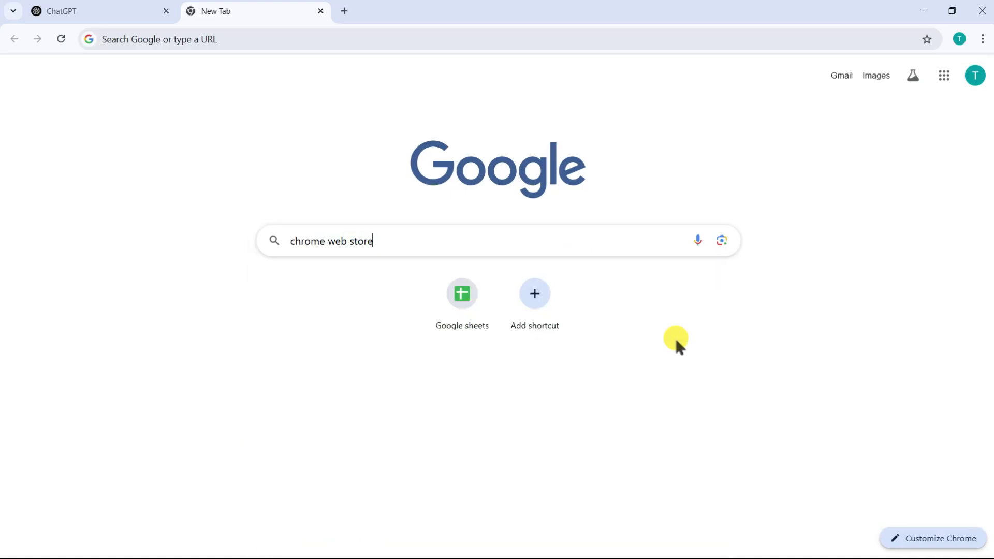
{"action": "left_click", "coordinate": [228, 196]}
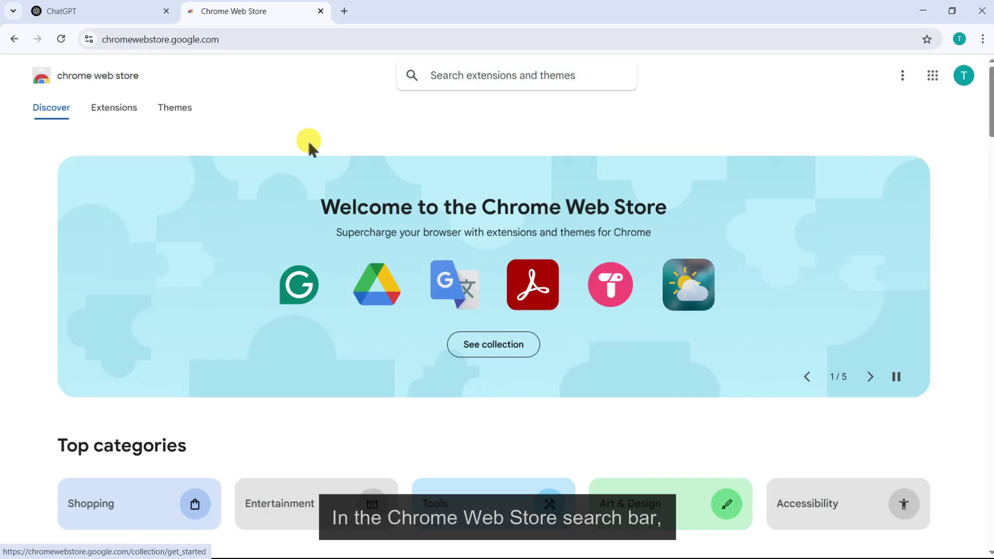
Search the store for 'ChatGPT to Google Docs or PDF' and open its page.
{"action": "left_click", "coordinate": [448, 75]}
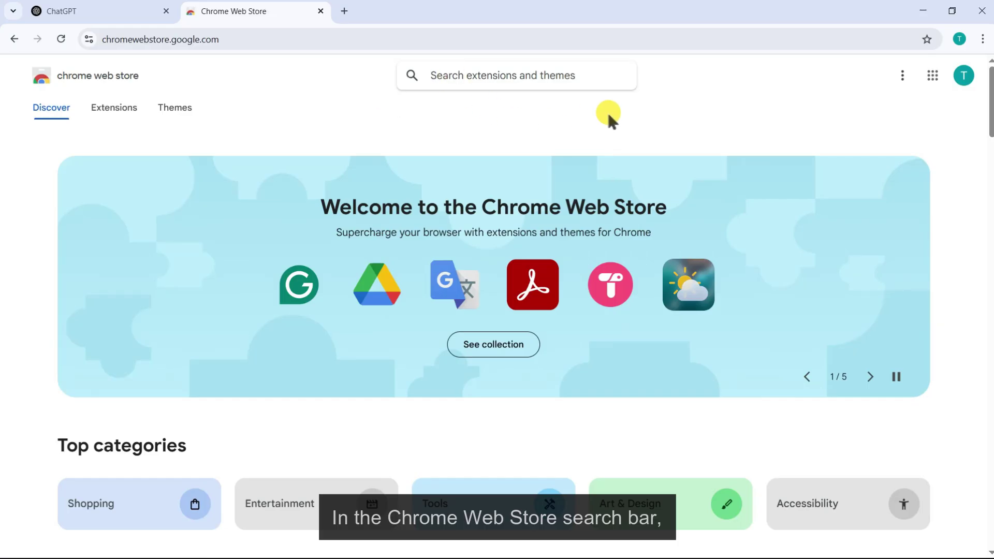
{"action": "type", "text": "ChatGPT "}
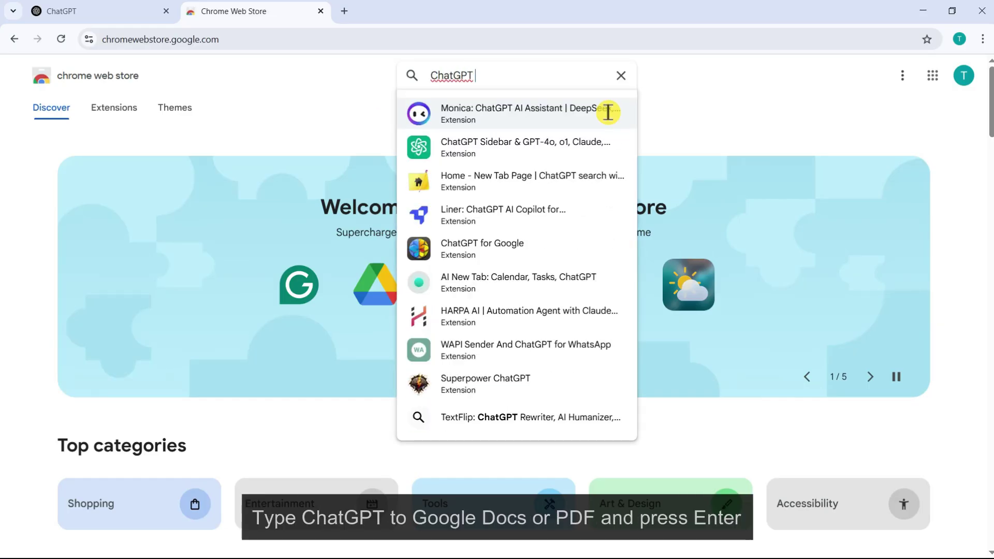
{"action": "type", "text": "to Google Do"}
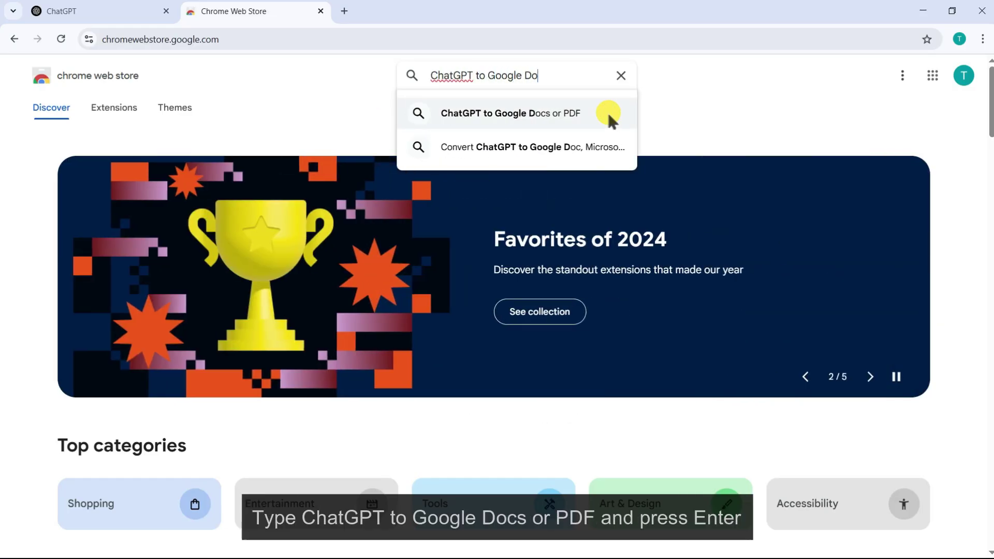
{"action": "type", "text": "cs or PDF"}
{"action": "key", "text": "Return"}
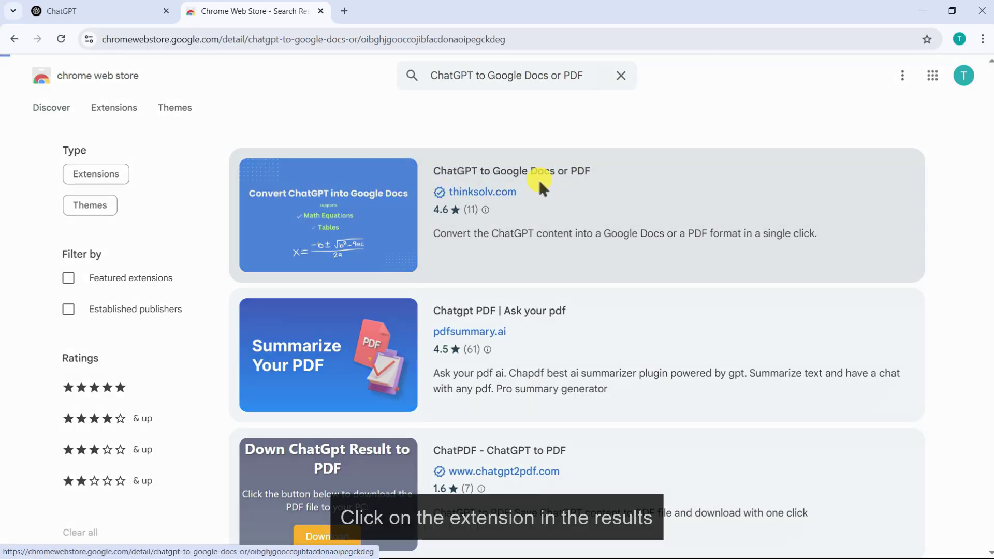
{"action": "left_click", "coordinate": [538, 178]}
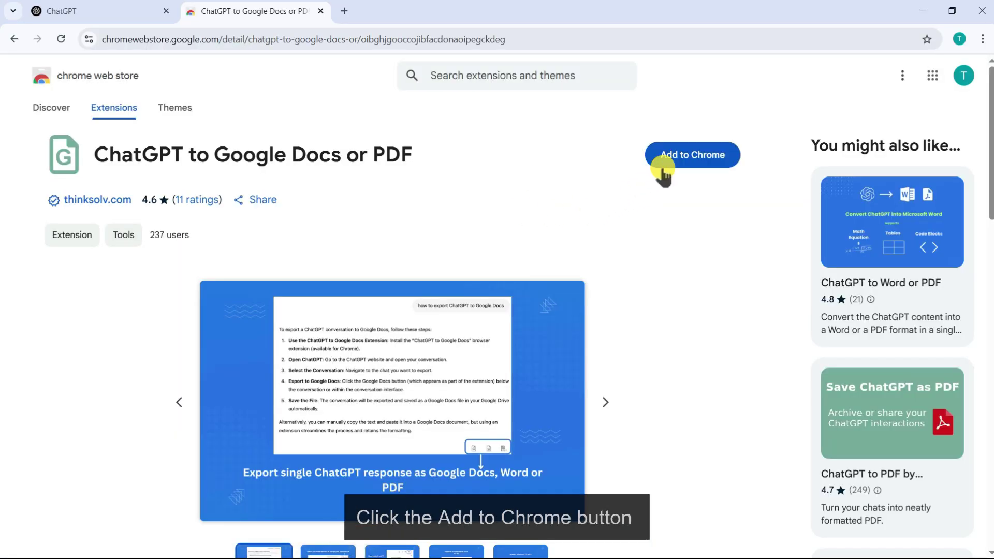
Add the ChatGPT to Google Docs or PDF extension to Chrome and close the thank-you tab.
{"action": "left_click", "coordinate": [704, 158]}
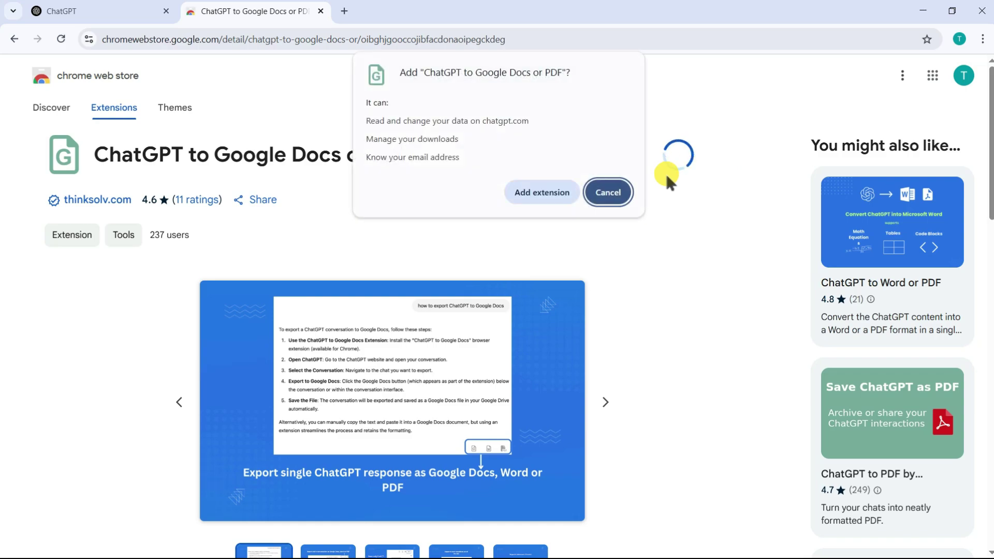
{"action": "left_click", "coordinate": [528, 197]}
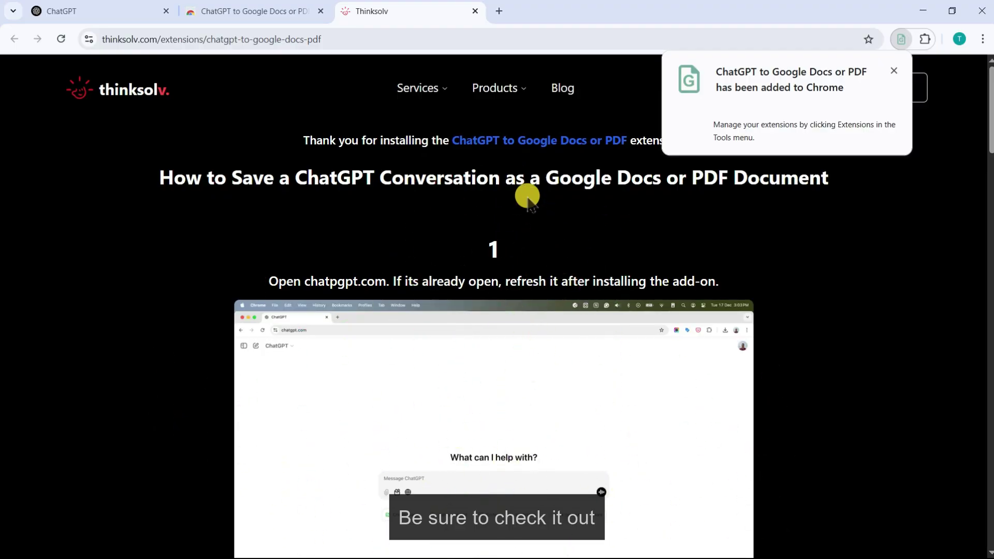
{"action": "left_click", "coordinate": [475, 10]}
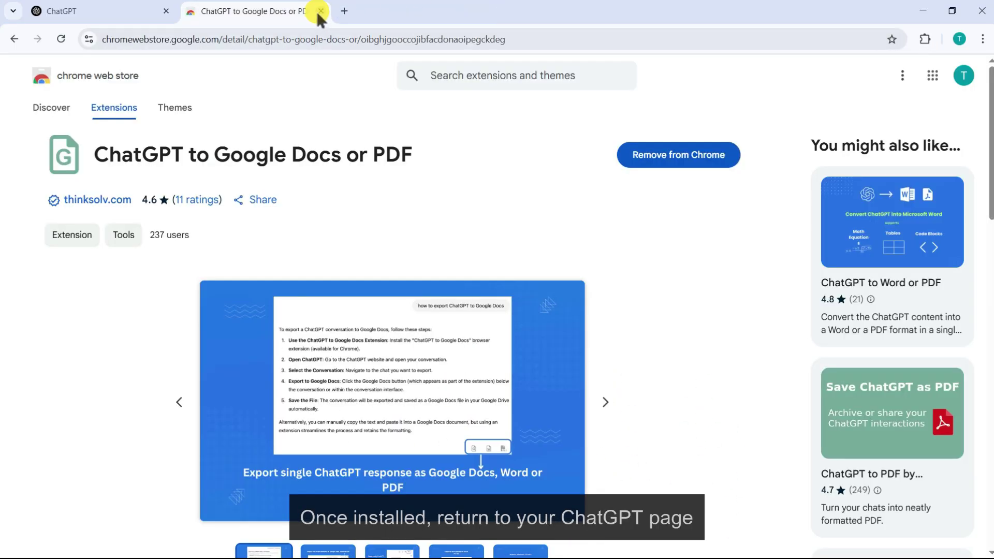
In reloaded ChatGPT, request sample text in English and export the reply to Google Docs.
{"action": "left_click", "coordinate": [321, 11]}
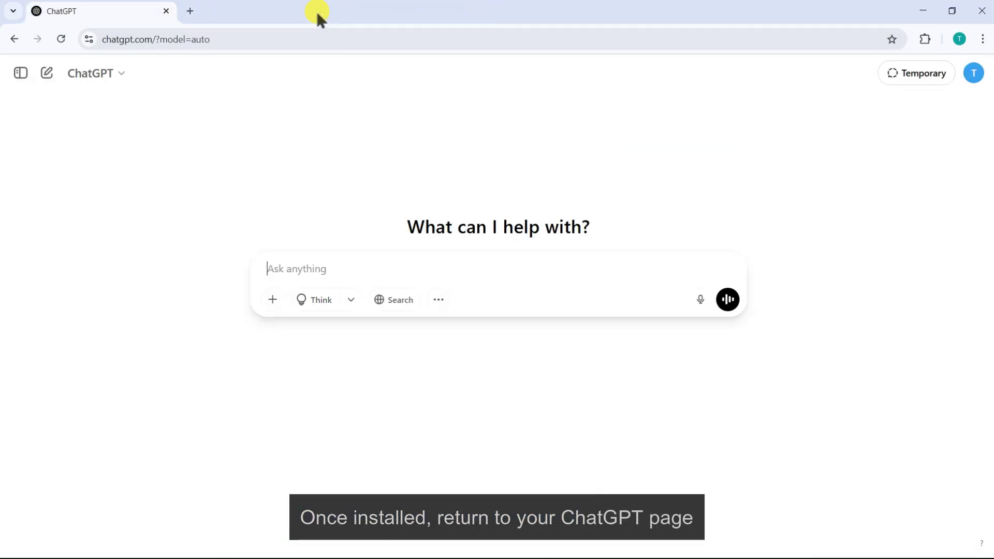
{"action": "left_click", "coordinate": [64, 44]}
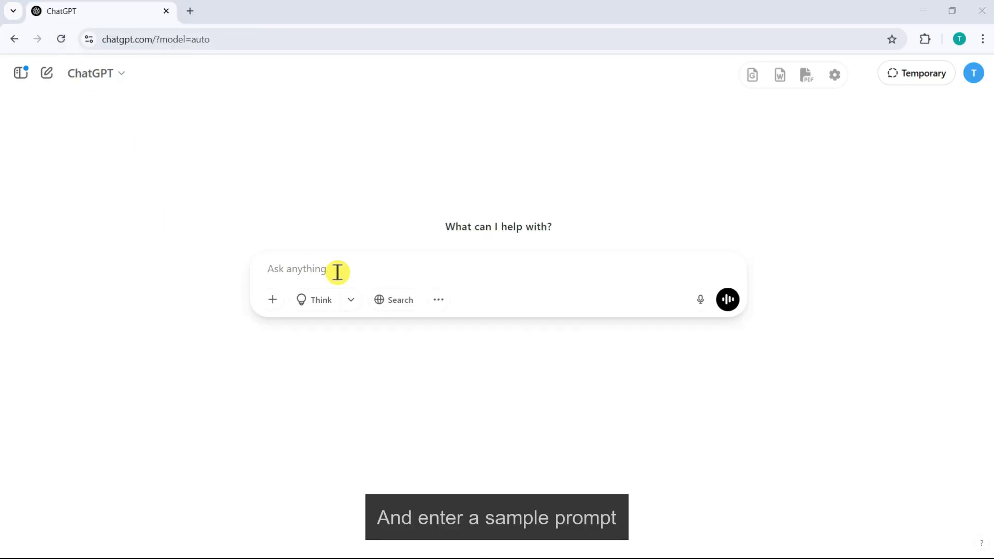
{"action": "type", "text": "sample text in english"}
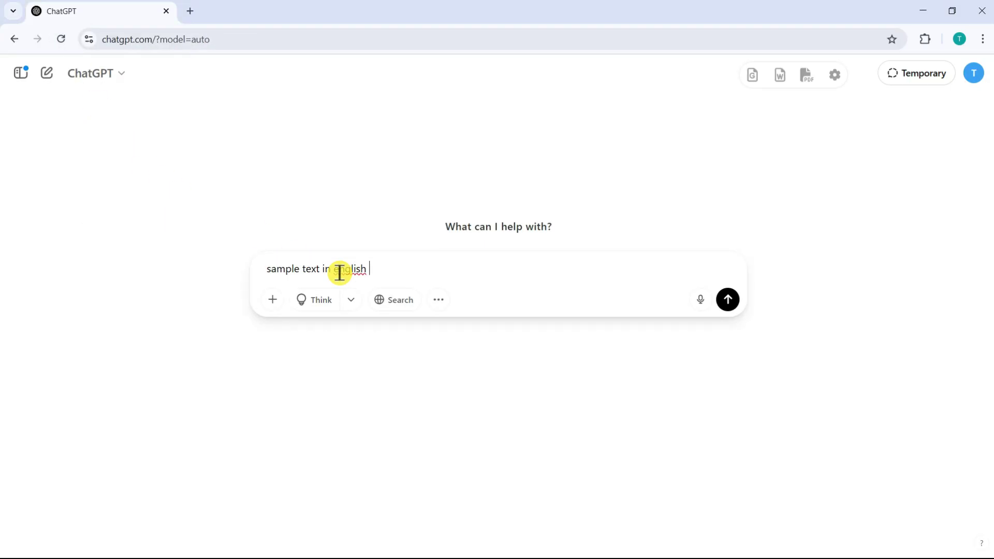
{"action": "key", "text": "Return"}
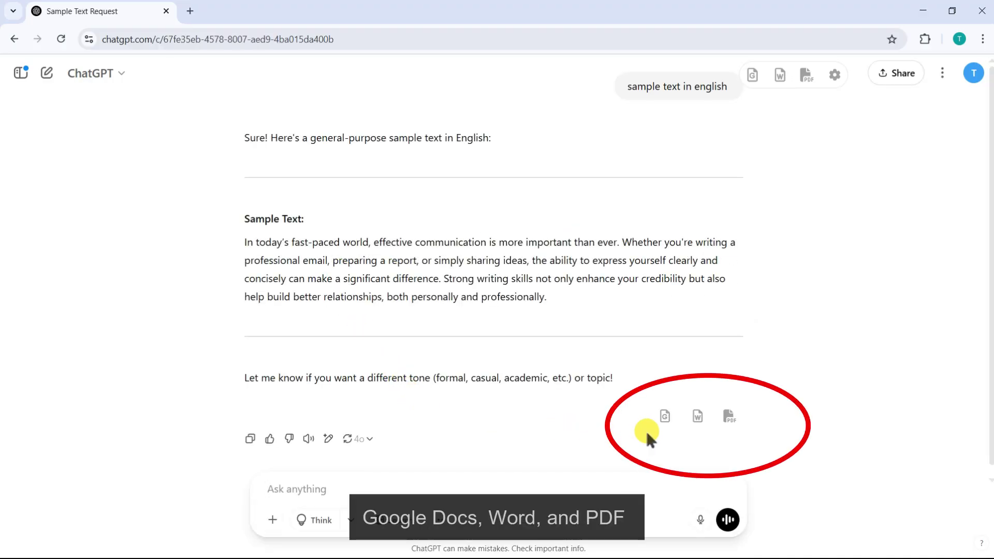
{"action": "left_click", "coordinate": [664, 421]}
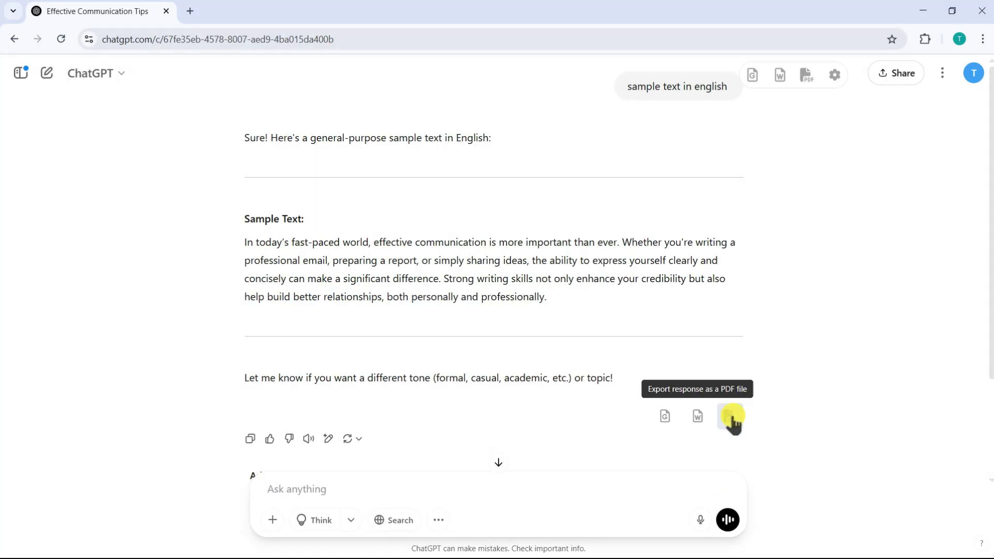
Turn on 'Export only ChatGPT responses' in the extension settings, then start a new chat.
{"action": "left_click", "coordinate": [832, 76]}
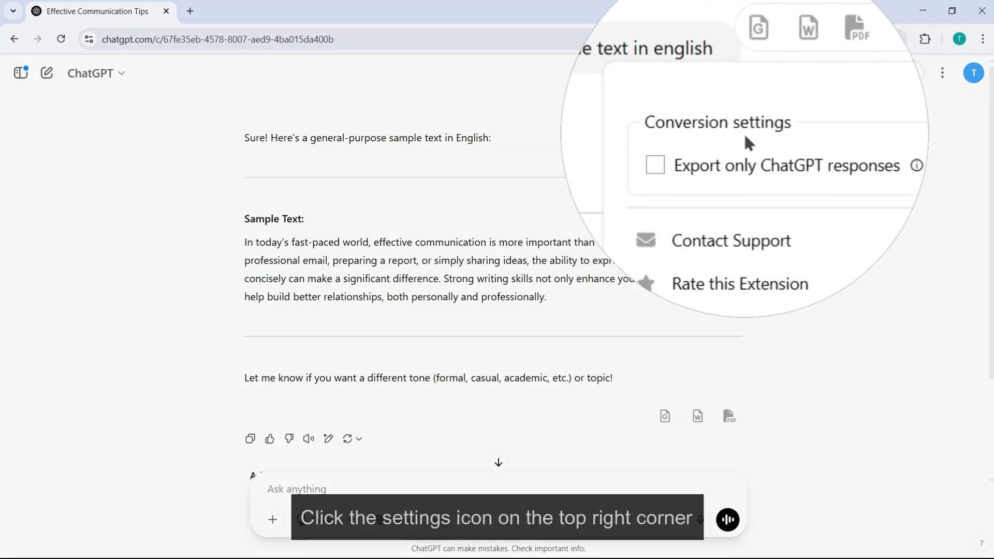
{"action": "left_click", "coordinate": [695, 152]}
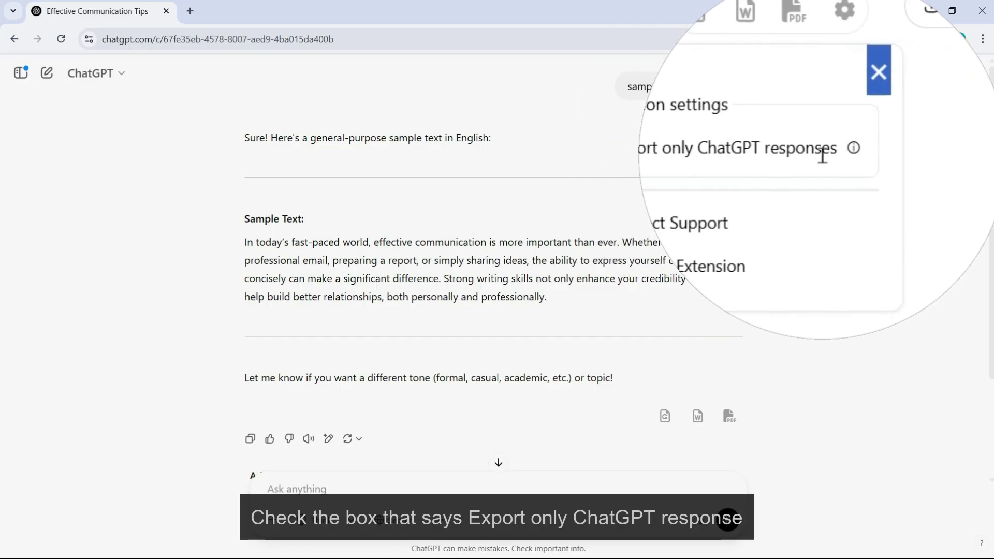
{"action": "left_click", "coordinate": [853, 108]}
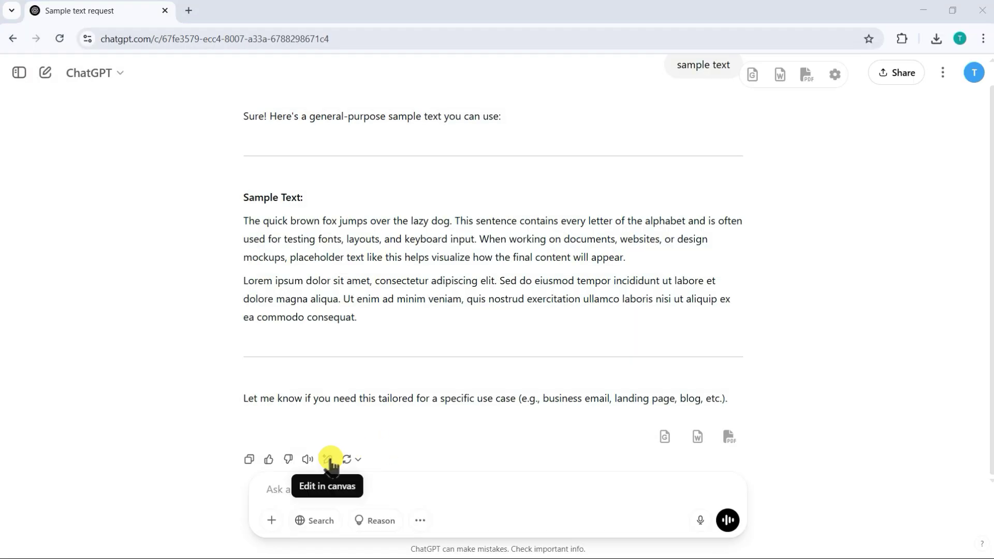
{"action": "left_click", "coordinate": [328, 459]}
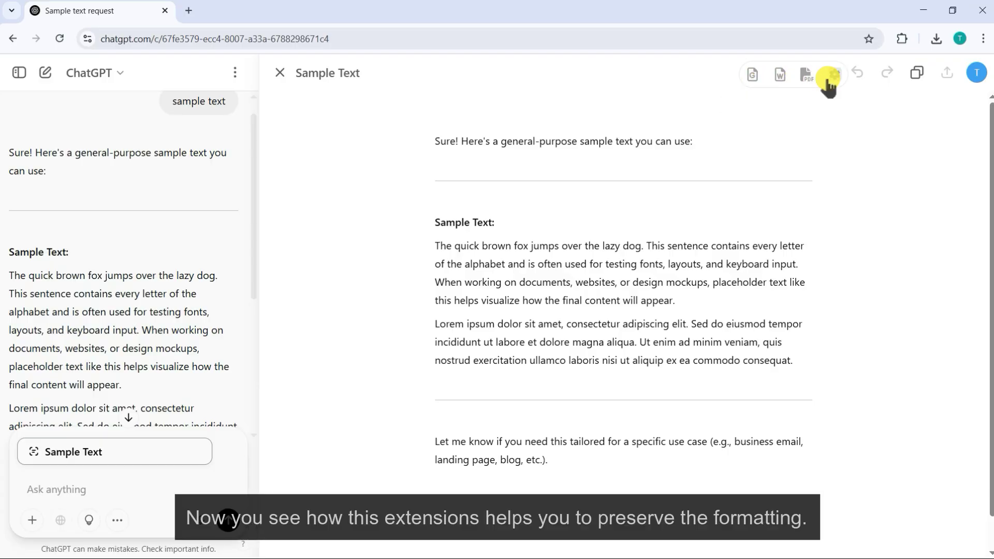
{"action": "left_click", "coordinate": [46, 72]}
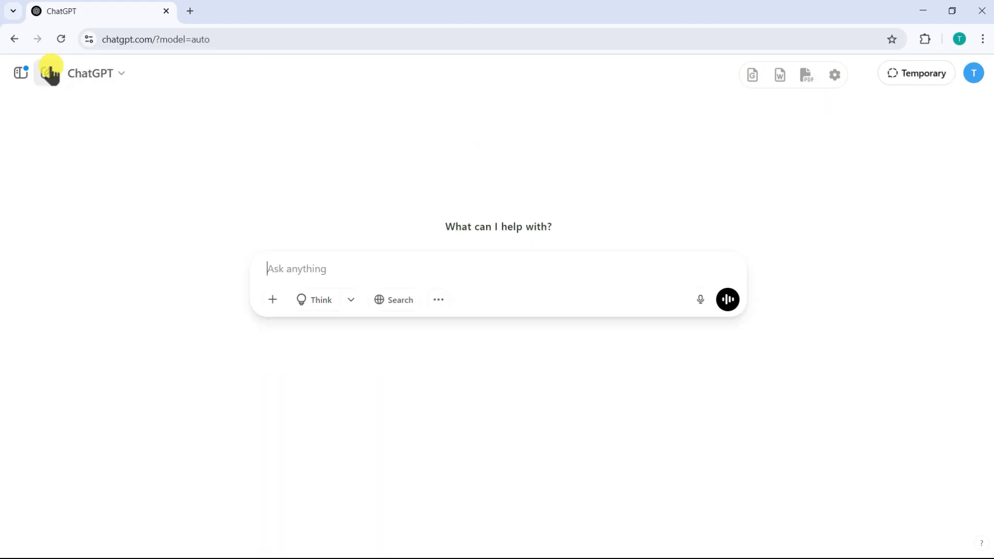
Ask ChatGPT to 'write an math equation with multiple symbols and structure'.
{"action": "type", "text": "write"}
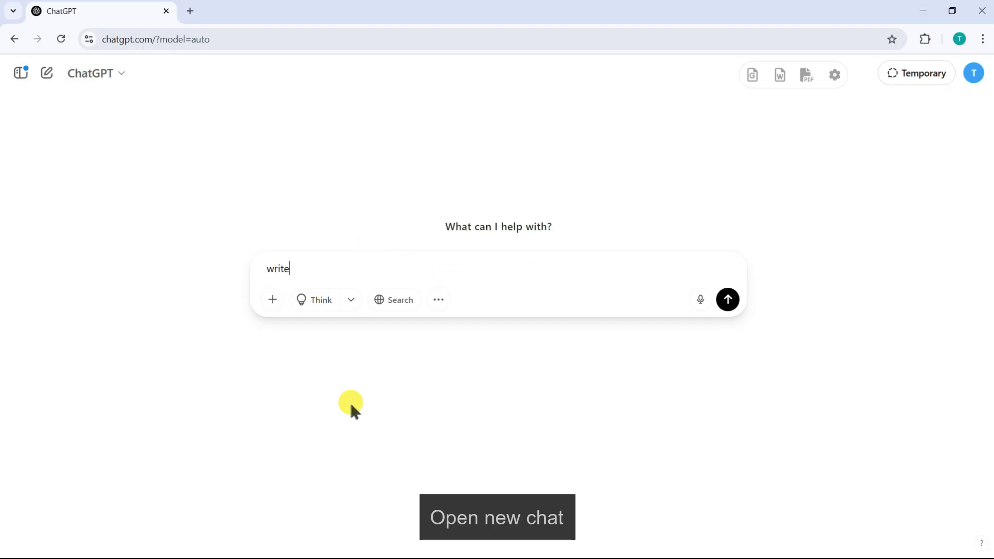
{"action": "type", "text": " an math equation with multiple symbols"}
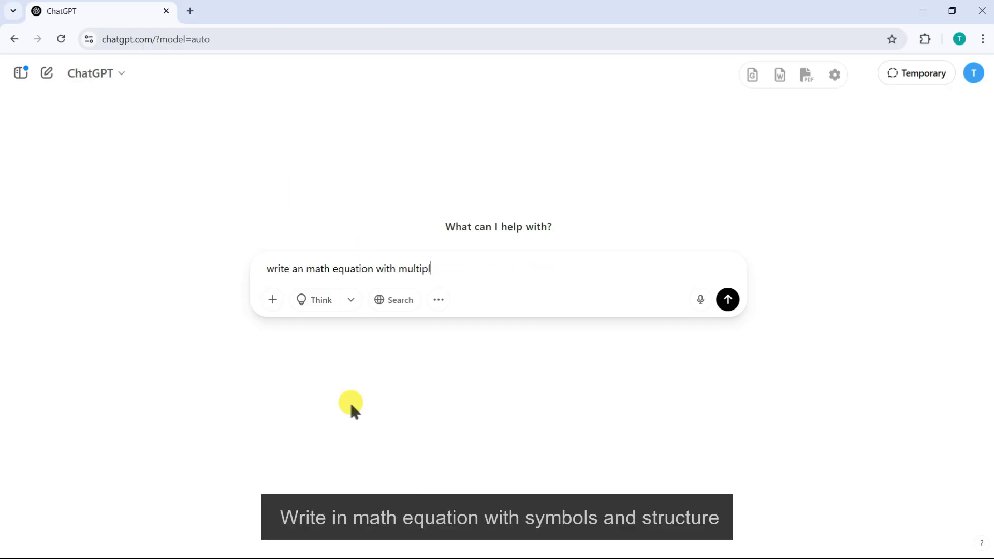
{"action": "type", "text": " and structure"}
{"action": "key", "text": "Return"}
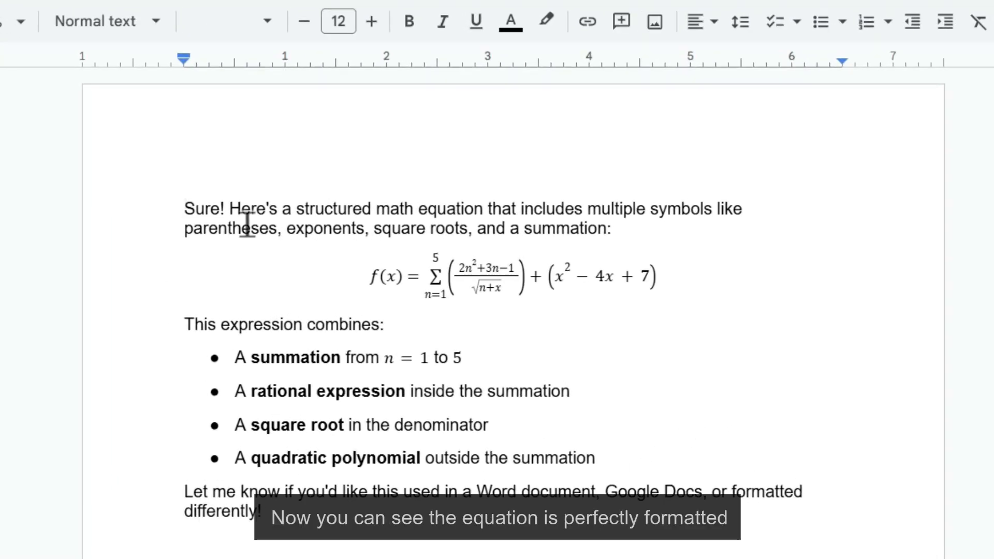
Replace the 4 with 3 in the exported f(x) equation, making the term −3x.
{"action": "left_click", "coordinate": [577, 281]}
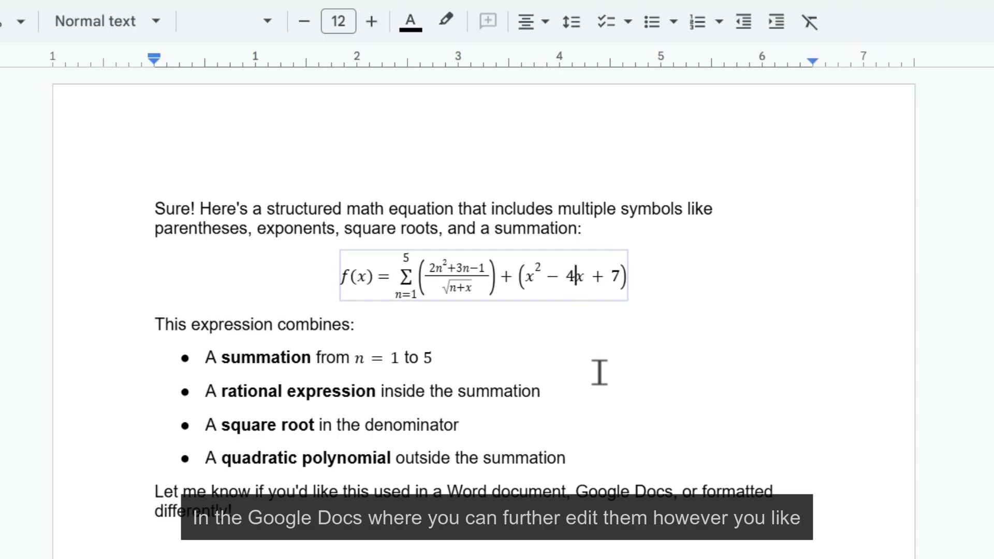
{"action": "key", "text": "BackSpace"}
{"action": "type", "text": "3"}
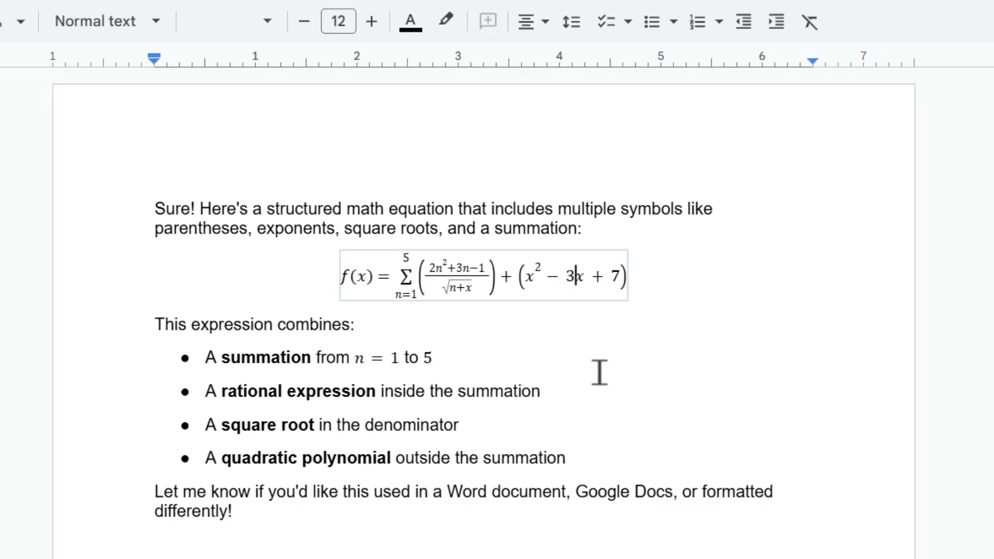
{"action": "left_click", "coordinate": [604, 375]}
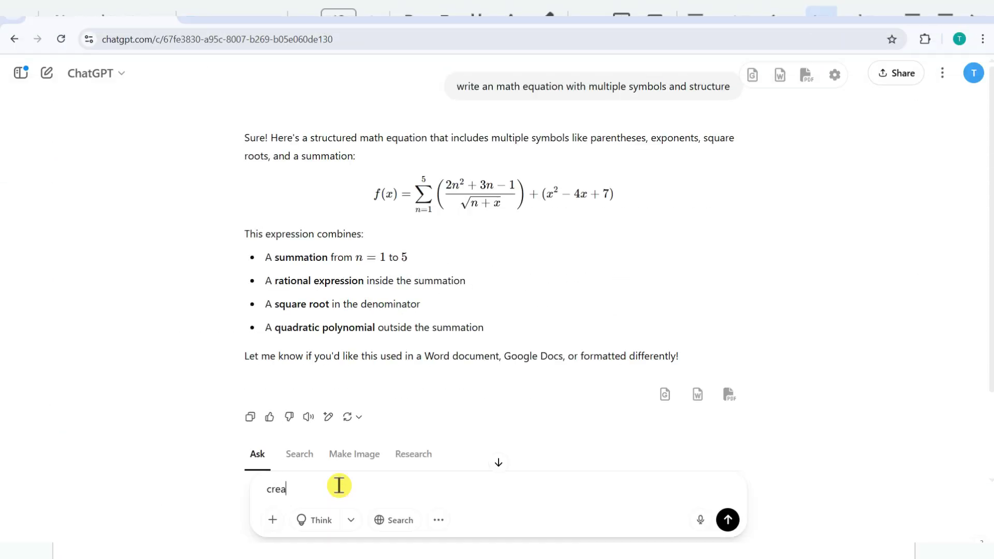
Send 'create another equation' to ChatGPT and export the full chat, with the g(x,y) reply, to Google Docs.
{"action": "type", "text": "te another equa"}
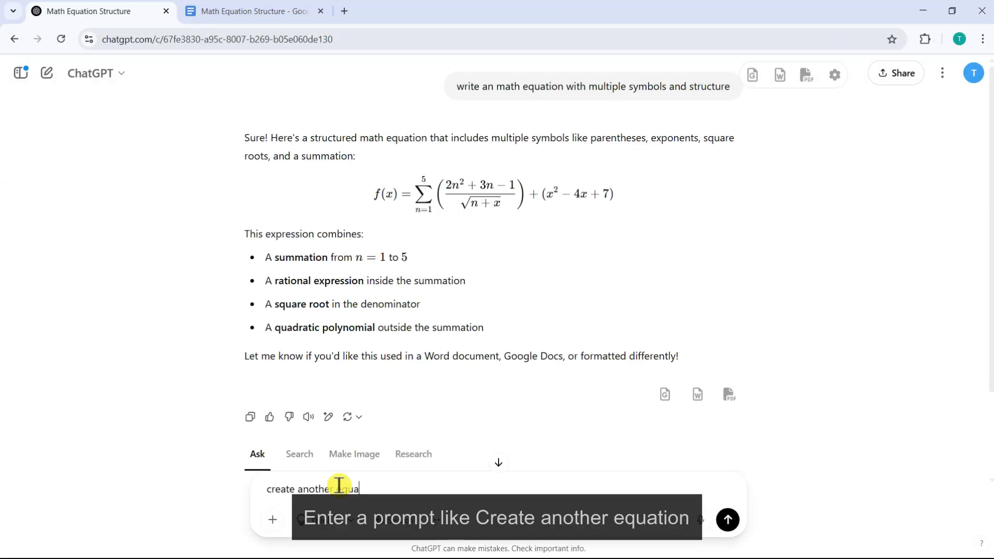
{"action": "type", "text": "tion"}
{"action": "left_click", "coordinate": [728, 520]}
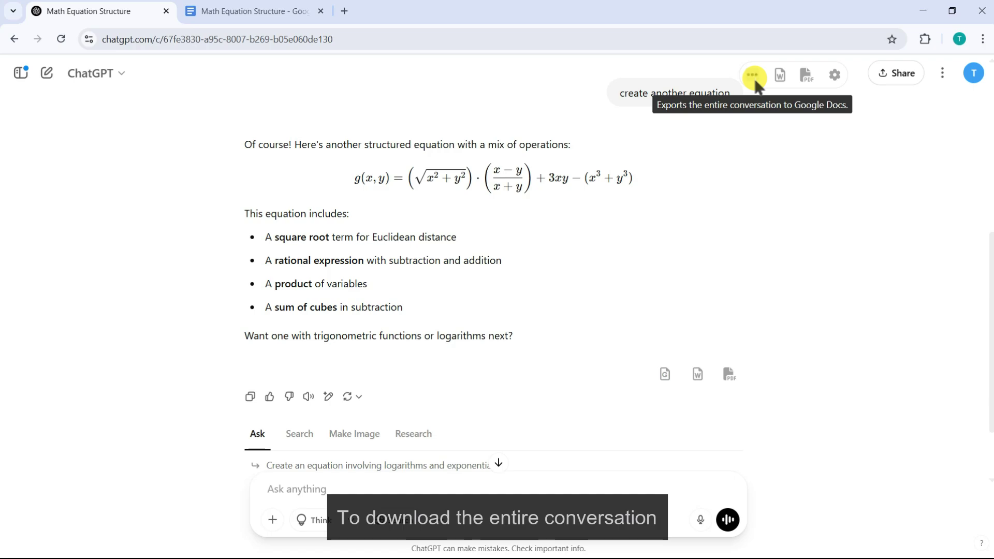
{"action": "left_click", "coordinate": [753, 76]}
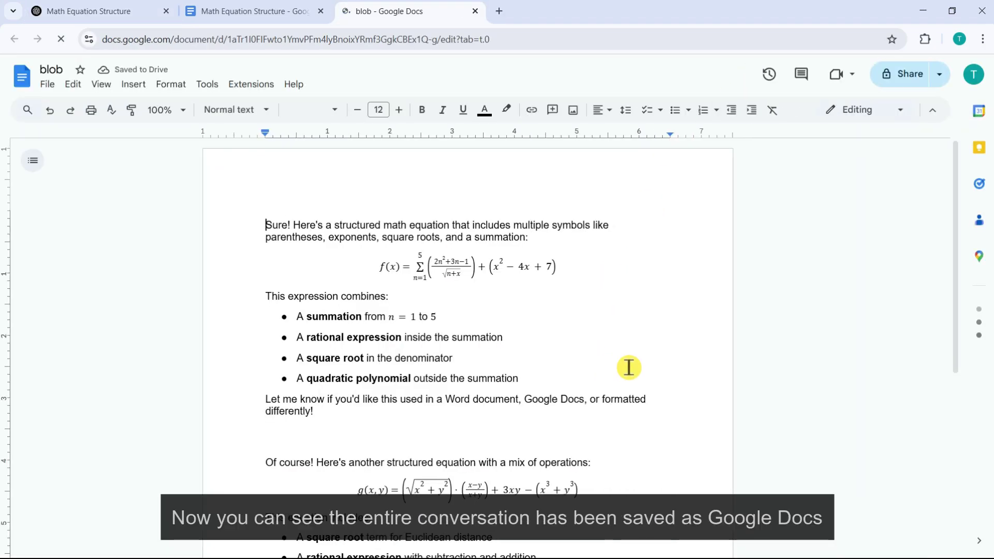
In the 'Math Equation Structure' document, change the g(x,y) term 3xy to 2xy.
{"action": "scroll", "coordinate": [628, 367], "scroll_direction": "down", "scroll_amount": 3}
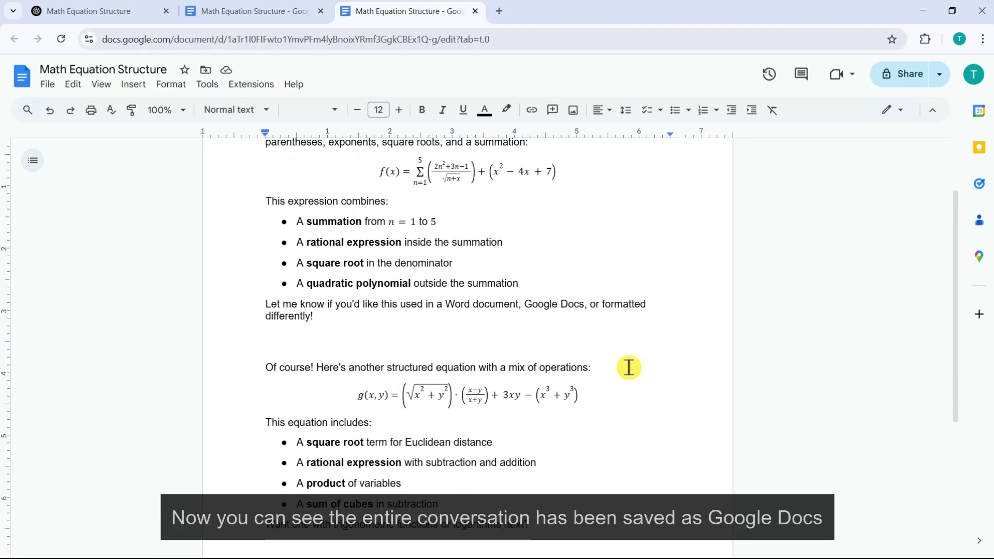
{"action": "scroll", "coordinate": [628, 367], "scroll_direction": "down", "scroll_amount": 1}
{"action": "left_click", "coordinate": [533, 351]}
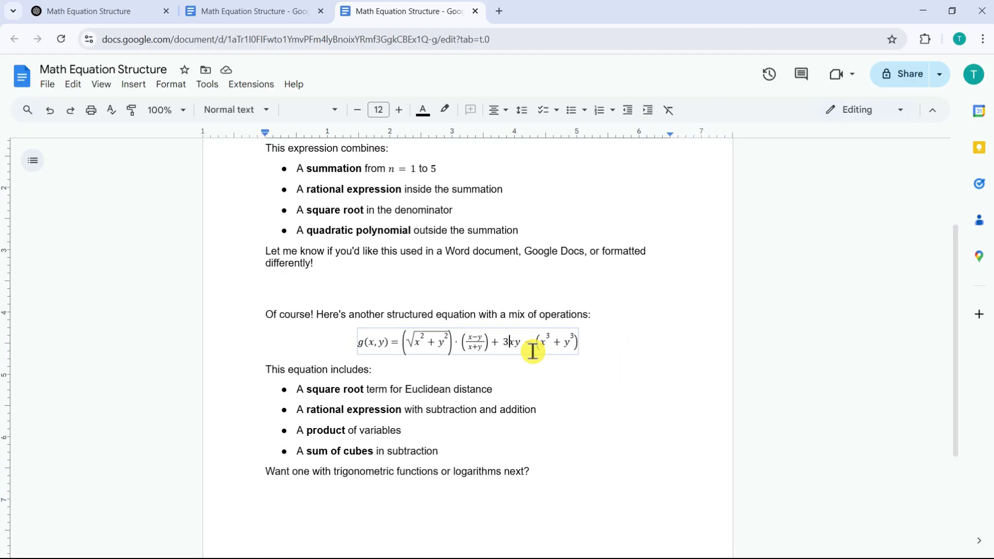
{"action": "key", "text": "BackSpace"}
{"action": "type", "text": "2"}
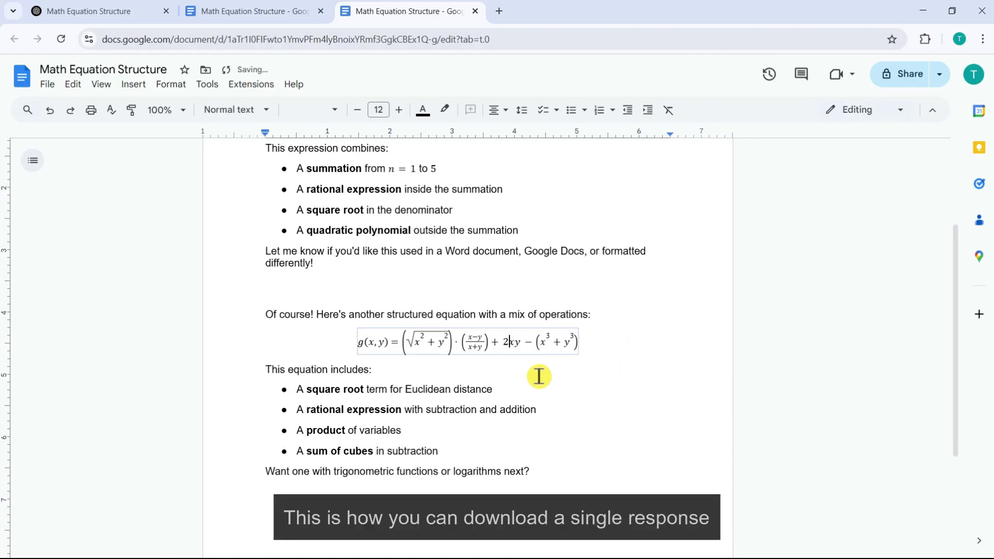
{"action": "left_click", "coordinate": [540, 417]}
{"action": "scroll", "coordinate": [566, 417], "scroll_direction": "up", "scroll_amount": 1}
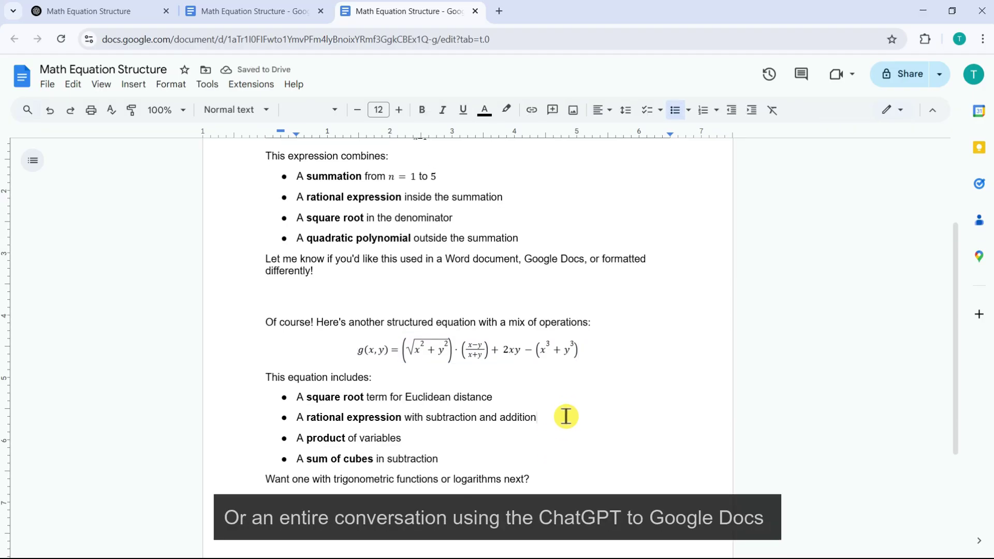
{"action": "scroll", "coordinate": [566, 416], "scroll_direction": "up", "scroll_amount": 2}
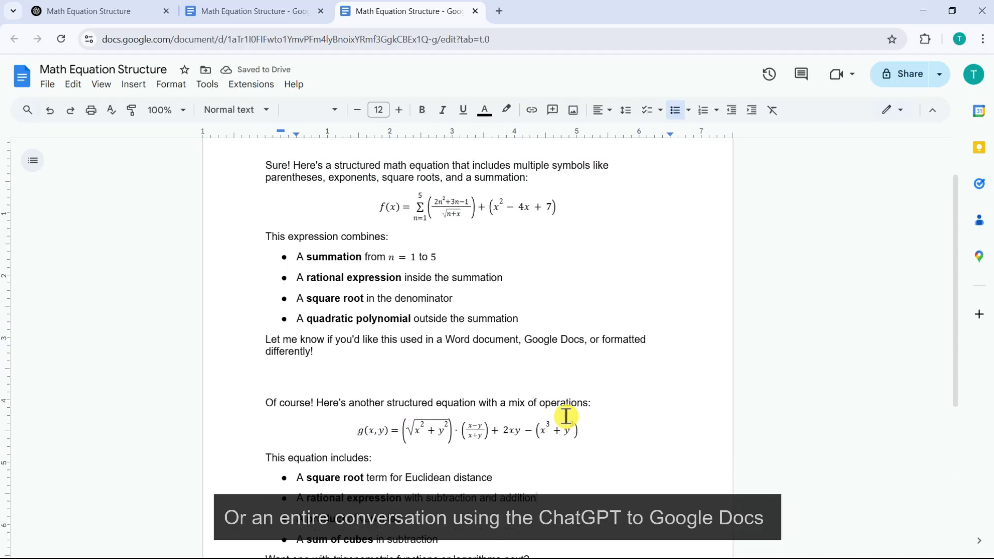